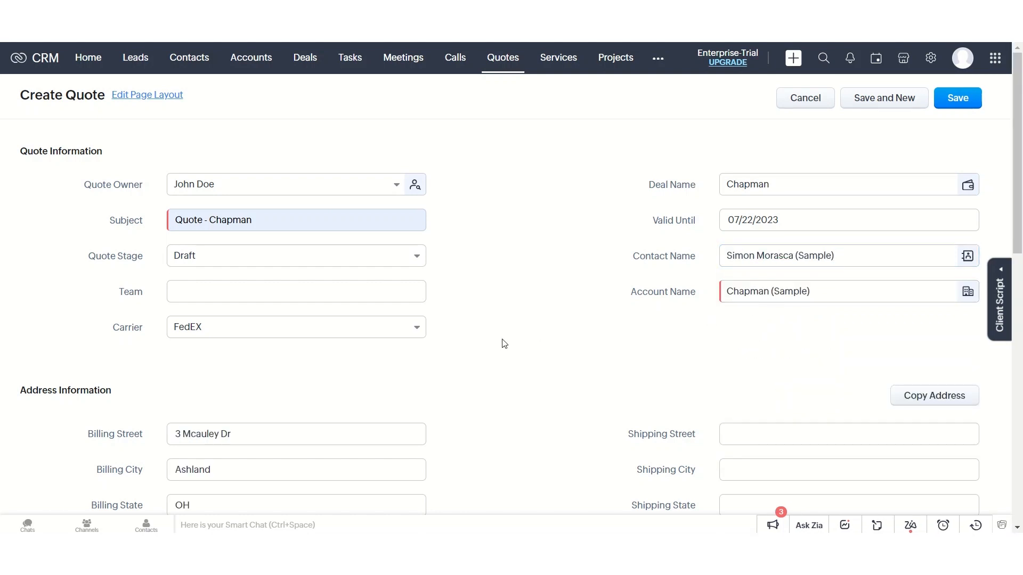
# - Select Adidas V x2 as the product in the first row of the quoted items
pyautogui.scroll(-2, 504, 344)
pyautogui.scroll(-5, 503, 343)
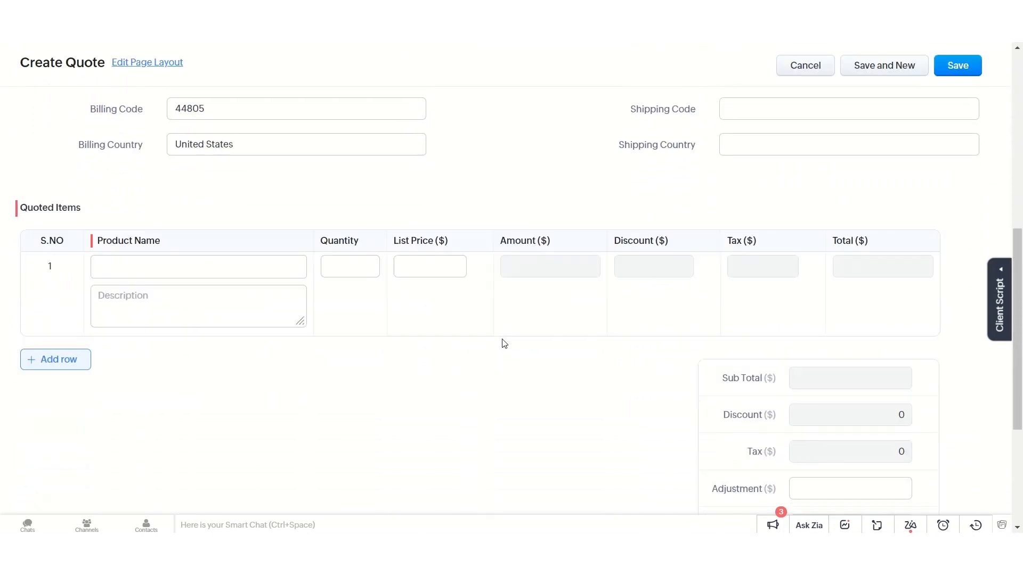
pyautogui.click(203, 260)
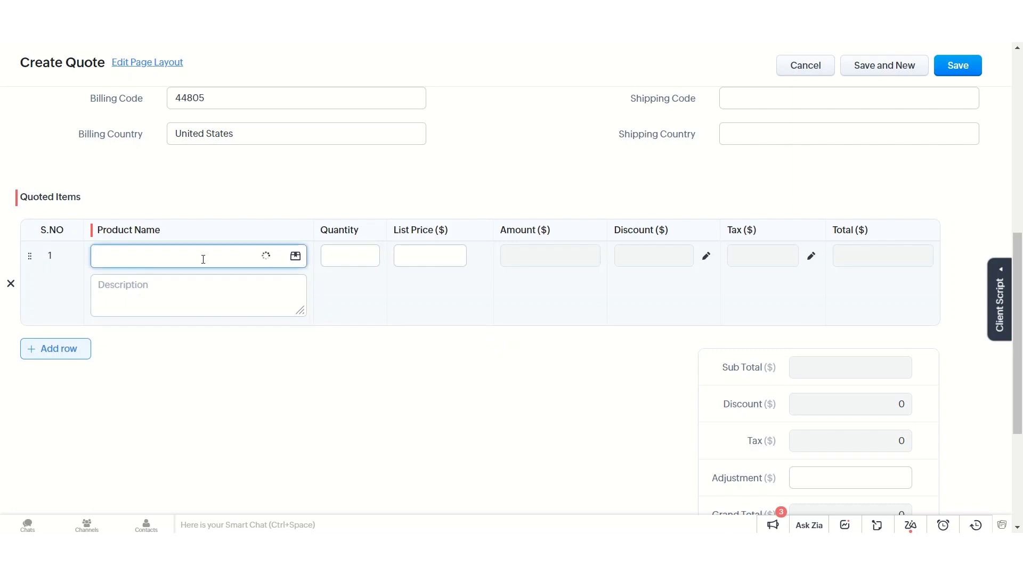
pyautogui.click(190, 284)
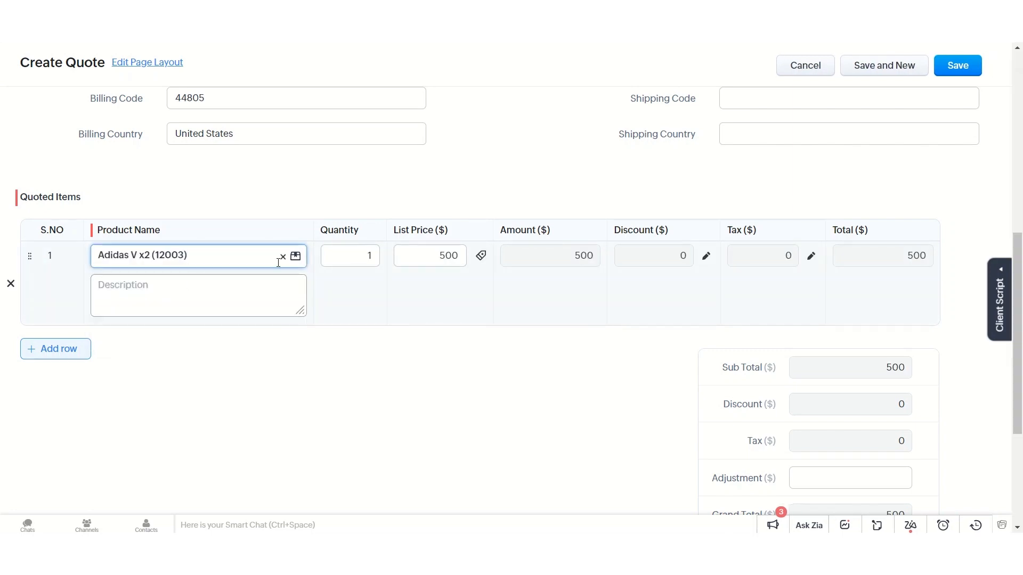
# - Create a non-taxable product Gigabyte v32 with code 0012 and unit price 500, and associate it with the first quoted item
pyautogui.click(296, 255)
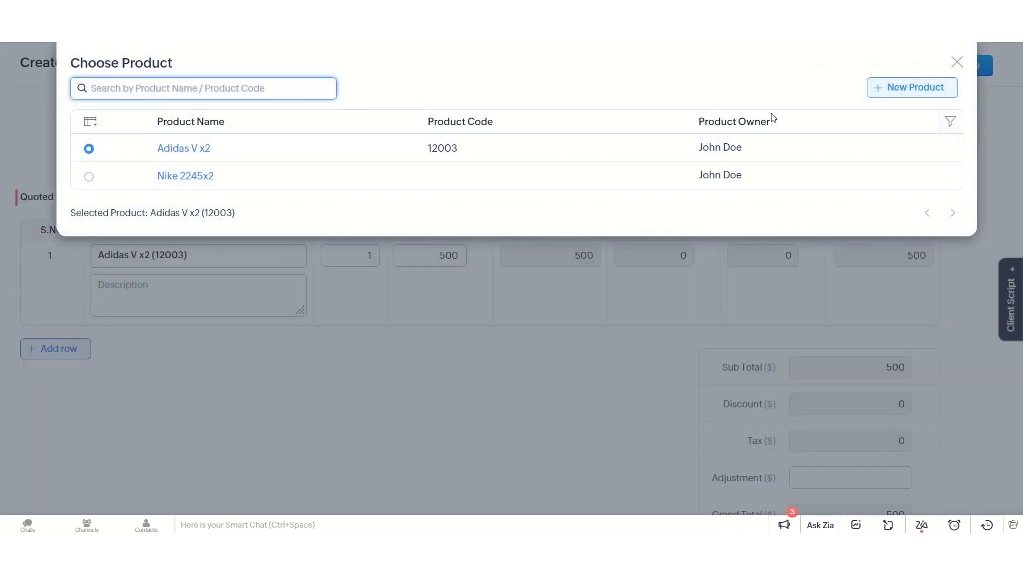
pyautogui.click(913, 88)
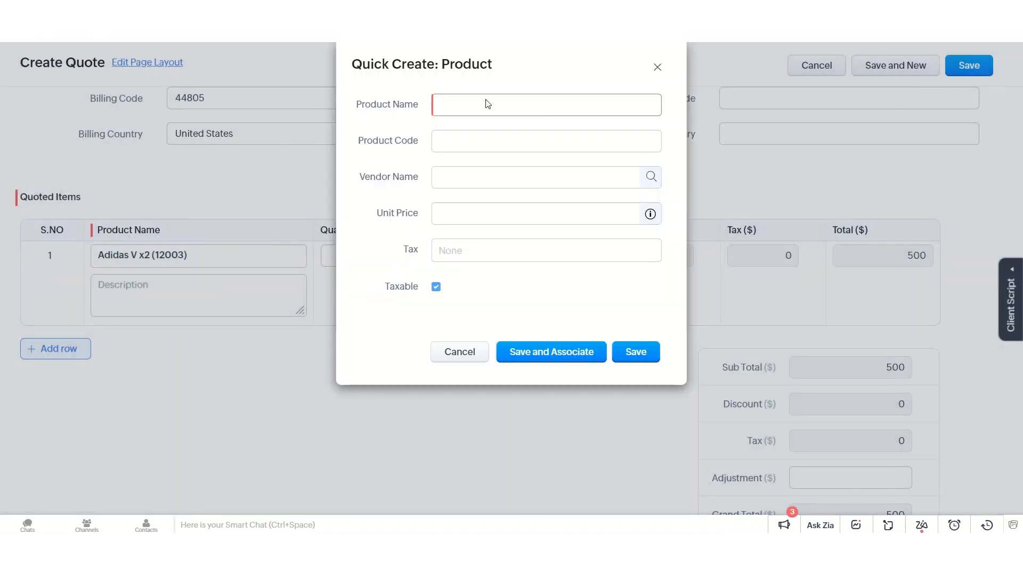
pyautogui.click(484, 108)
pyautogui.write('Gigabyte v32')
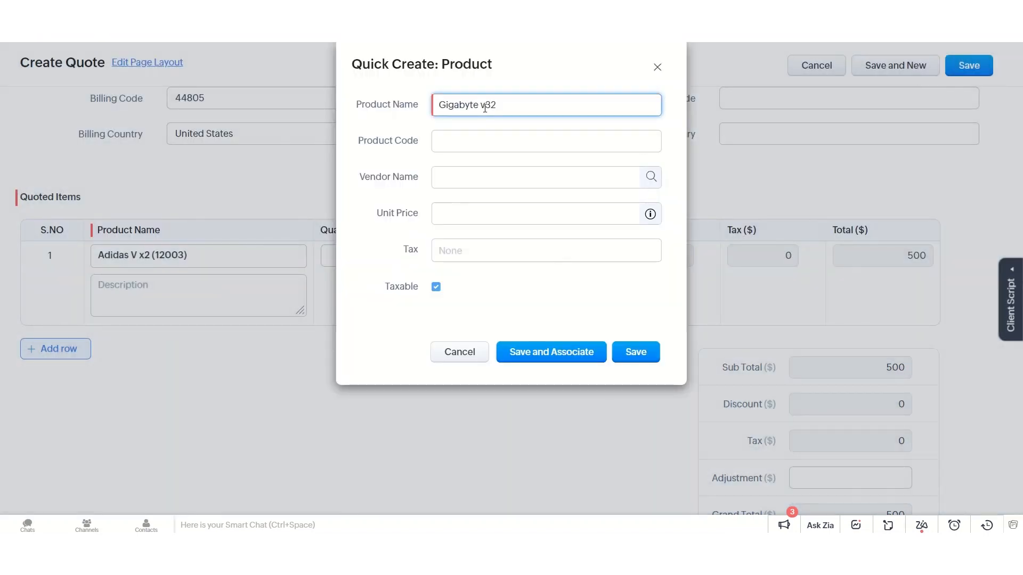
pyautogui.click(507, 140)
pyautogui.write('0012')
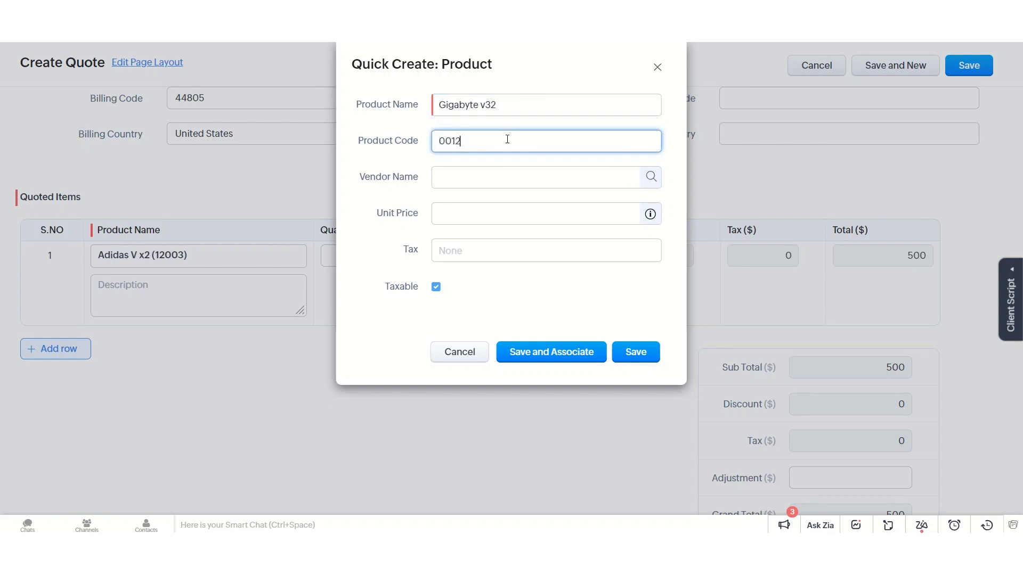
pyautogui.click(518, 210)
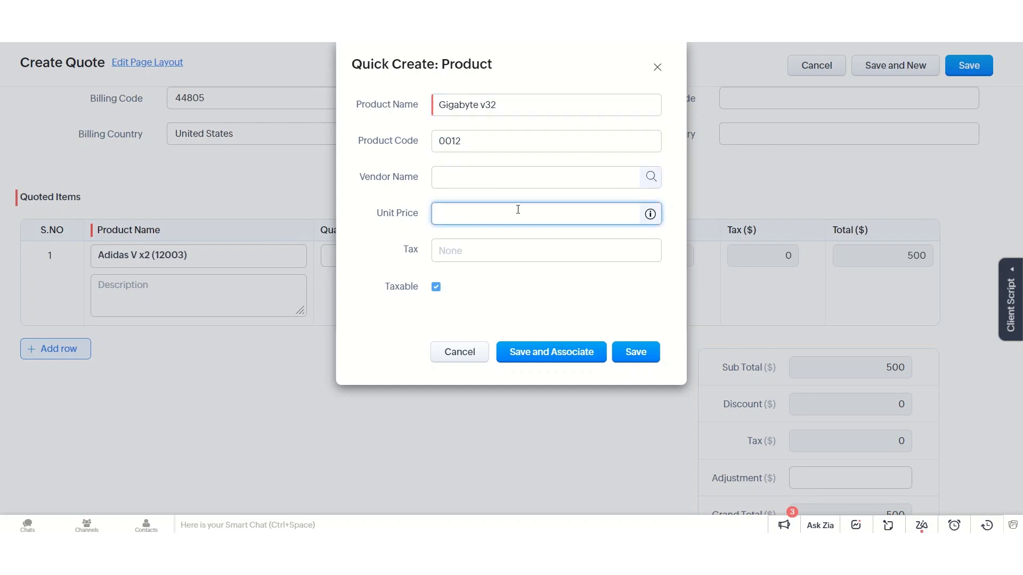
pyautogui.click(437, 288)
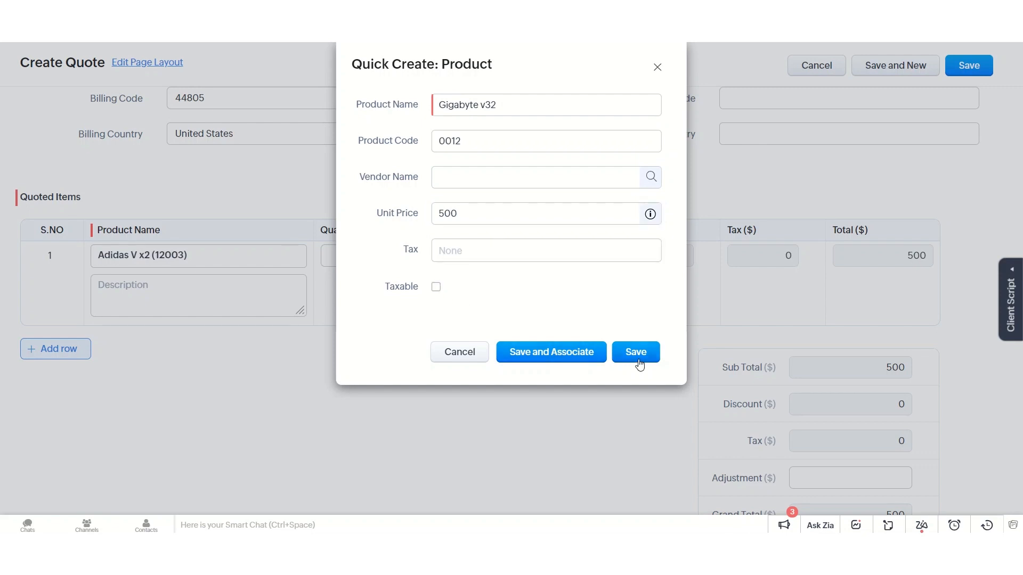
pyautogui.click(558, 357)
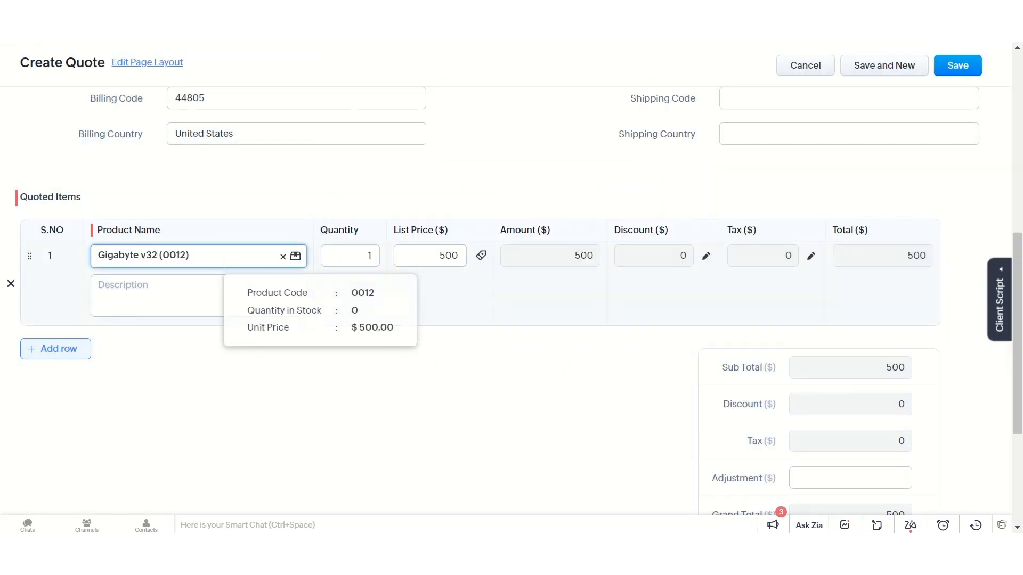
# - Add a second quoted item row, choose an existing product for it, and save the quote
pyautogui.click(54, 349)
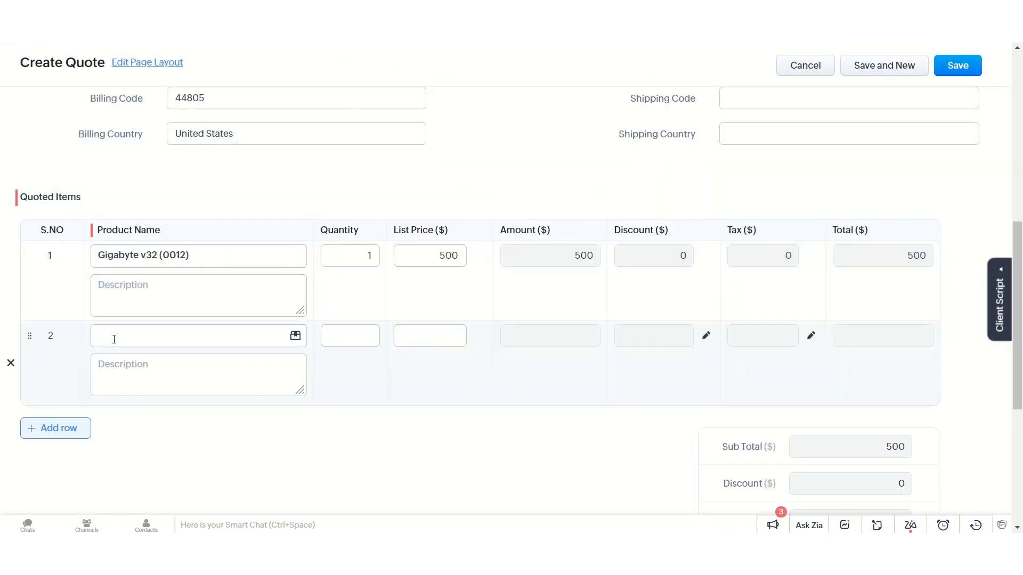
pyautogui.click(138, 334)
pyautogui.click(157, 363)
pyautogui.scroll(-5, 497, 440)
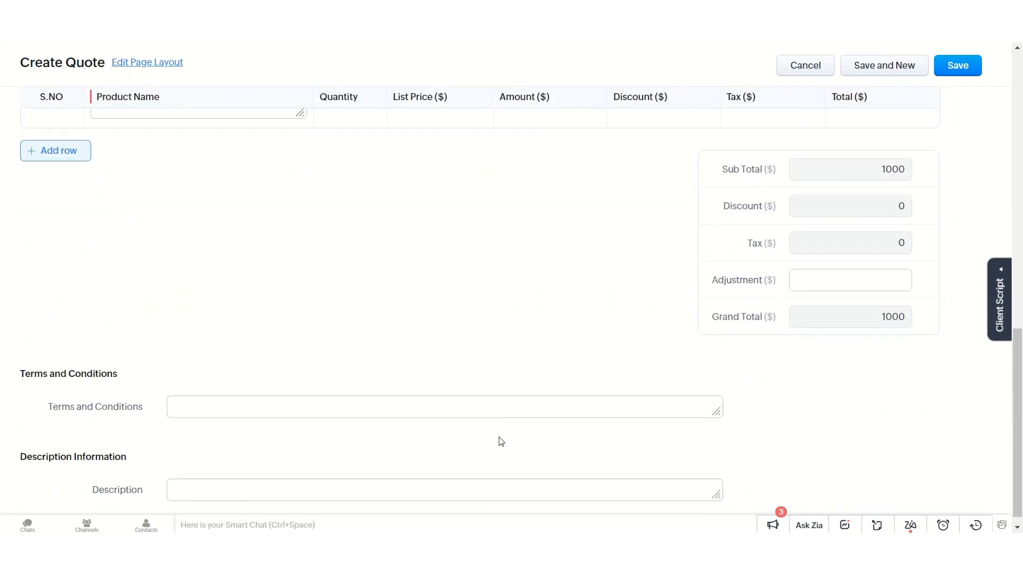
pyautogui.scroll(15, 550, 356)
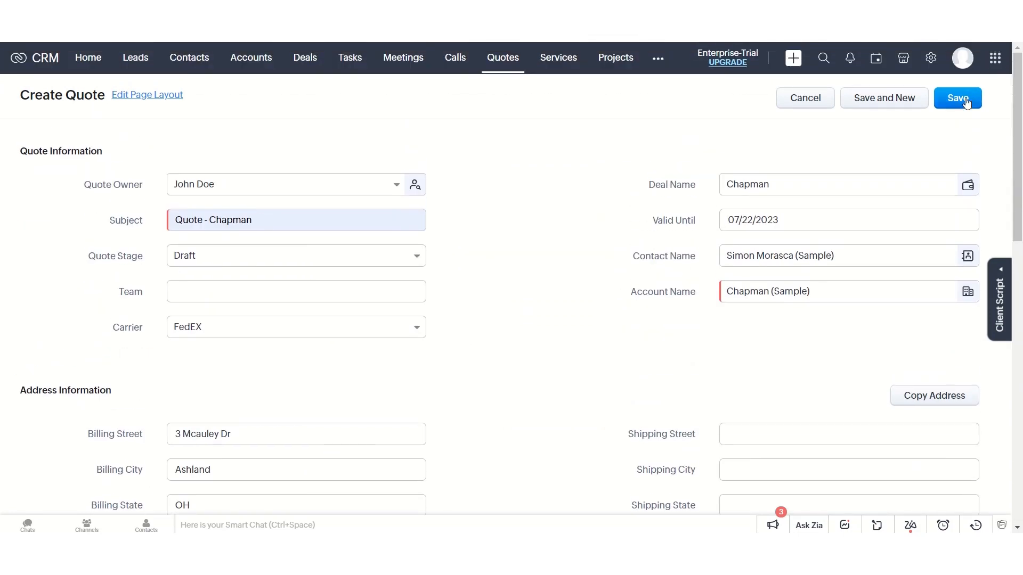
pyautogui.click(957, 99)
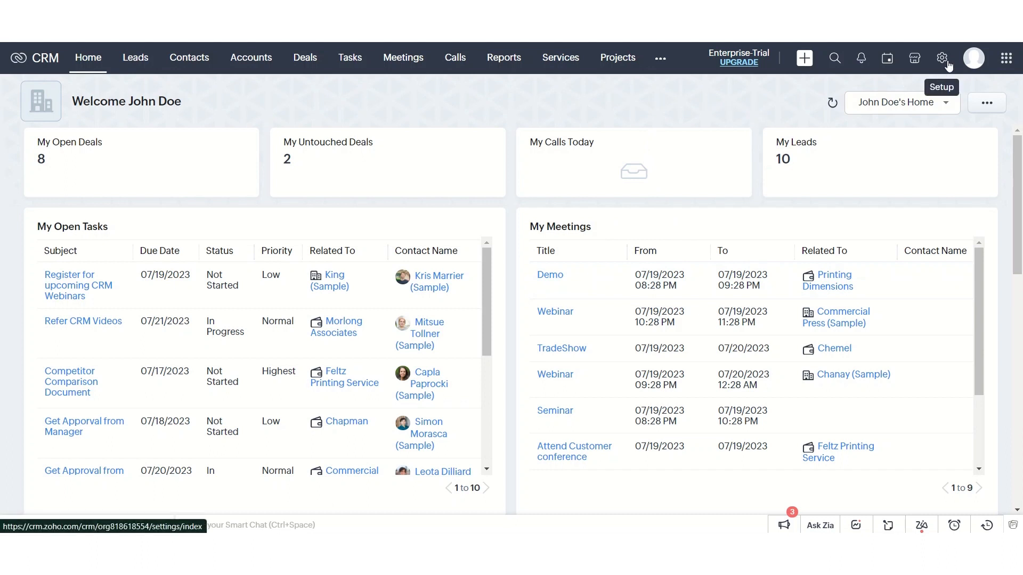
# - Open the data export page under Data Administration in the CRM setup
pyautogui.click(946, 63)
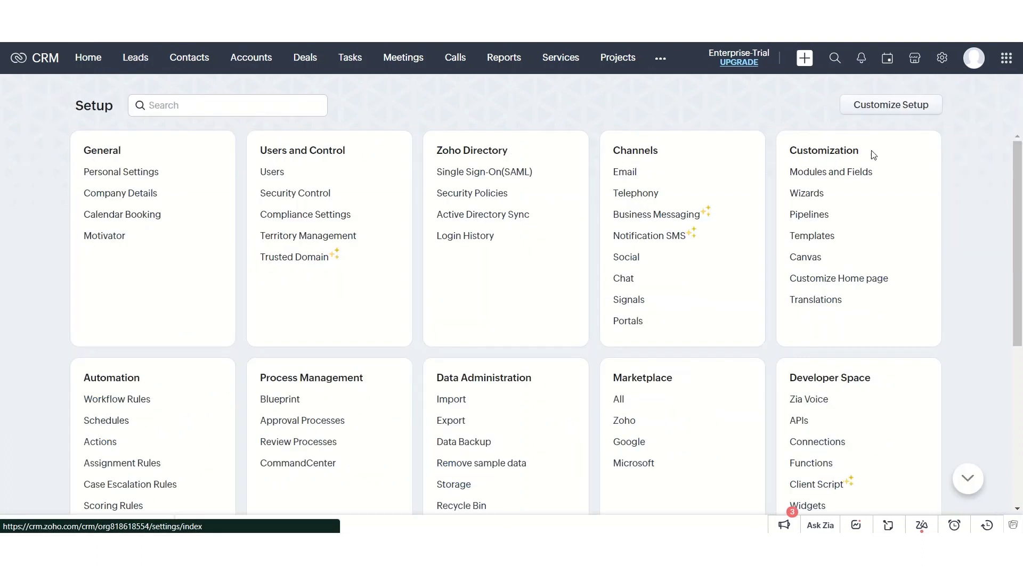
pyautogui.scroll(-2, 557, 375)
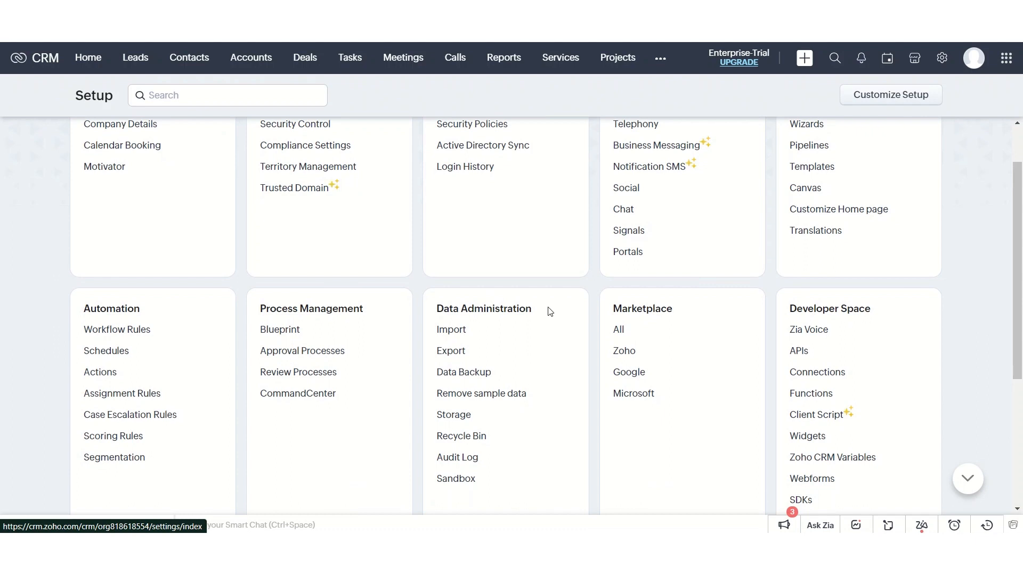
pyautogui.moveTo(549, 312); pyautogui.dragTo(441, 314)
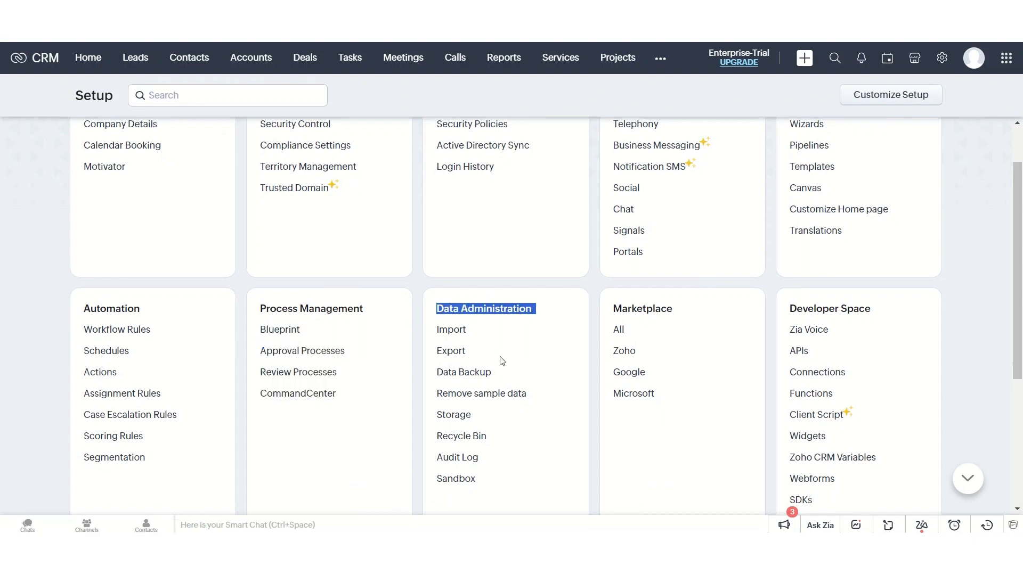
pyautogui.scroll(-2, 504, 367)
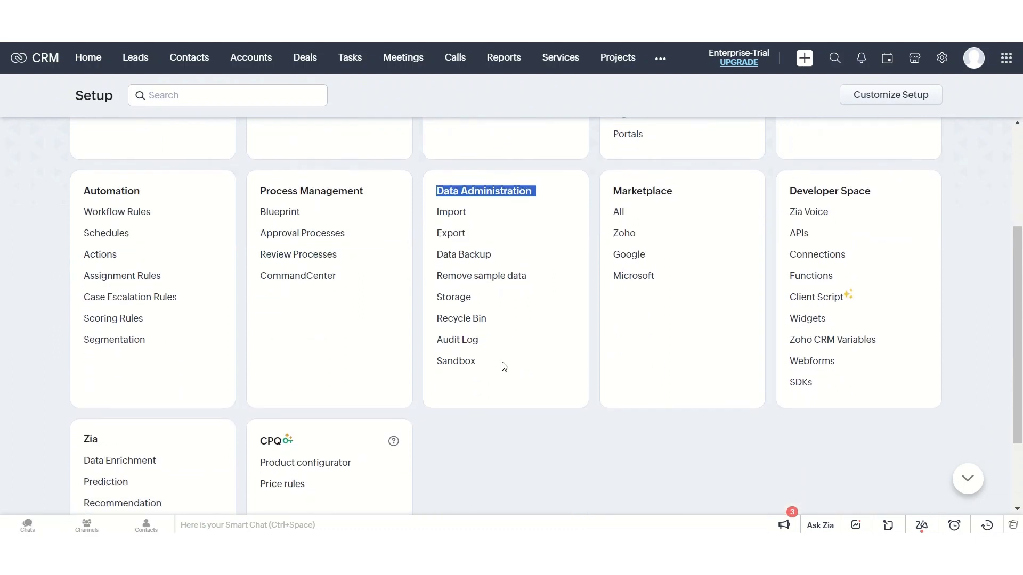
pyautogui.click(450, 236)
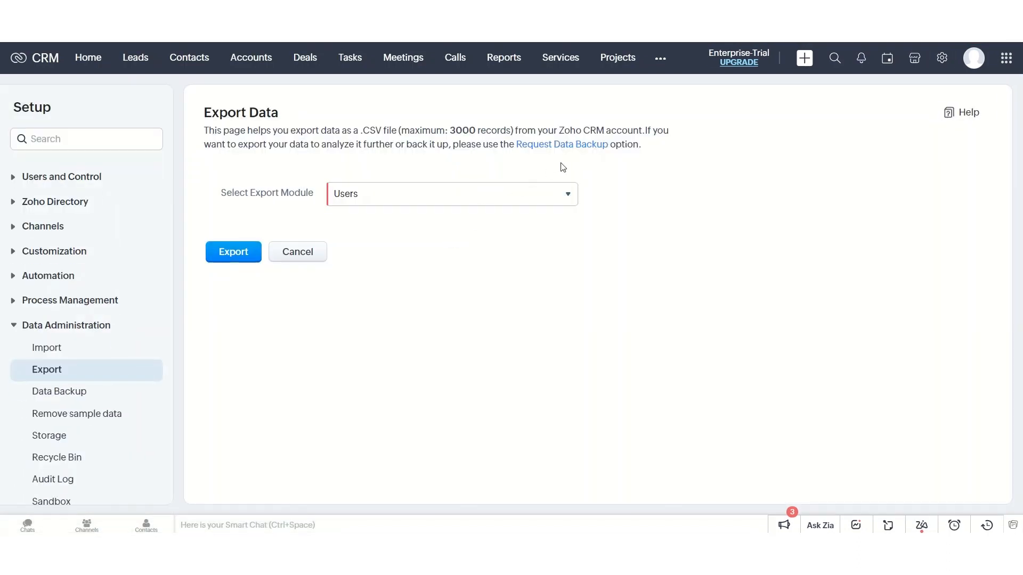
# - Export the records of the Quotes module as a CSV file
pyautogui.click(545, 190)
pyautogui.scroll(-5, 393, 293)
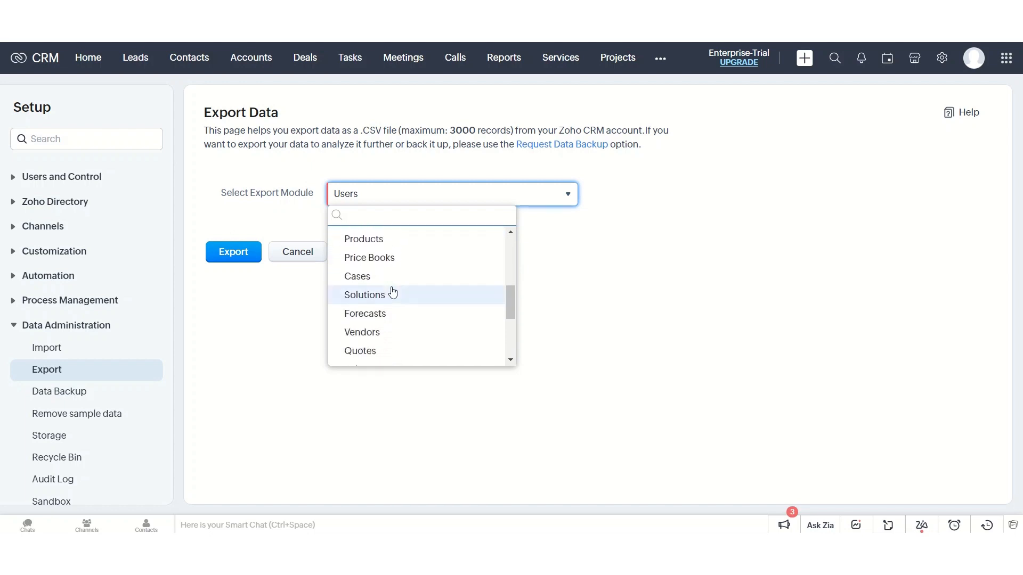
pyautogui.scroll(-3, 393, 290)
pyautogui.click(370, 290)
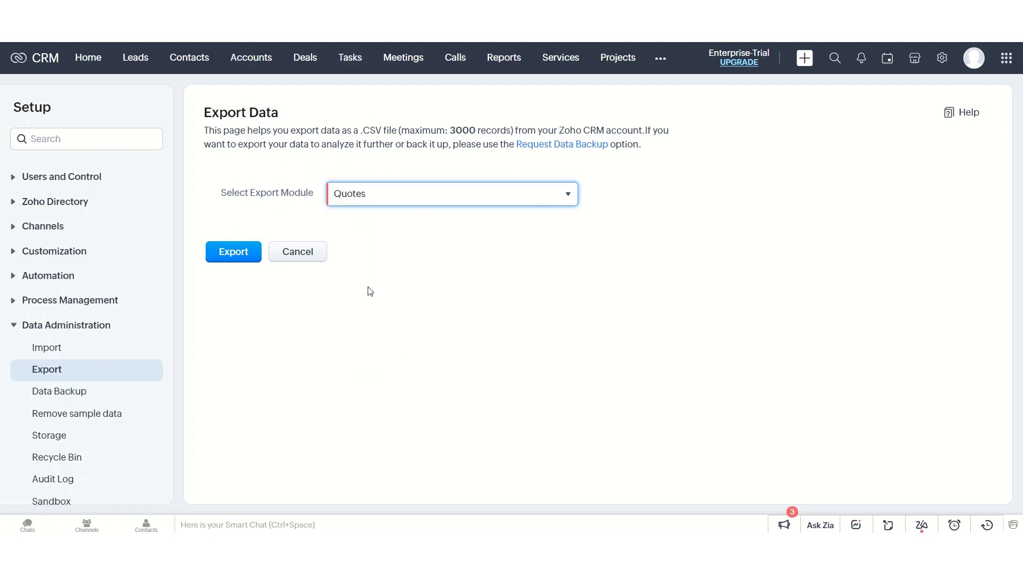
pyautogui.click(234, 258)
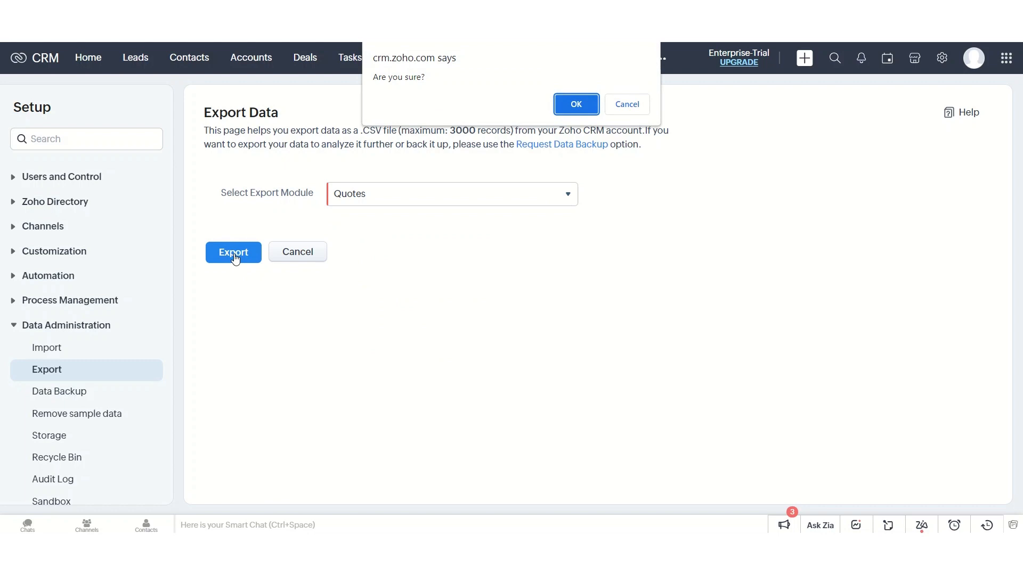
pyautogui.click(575, 104)
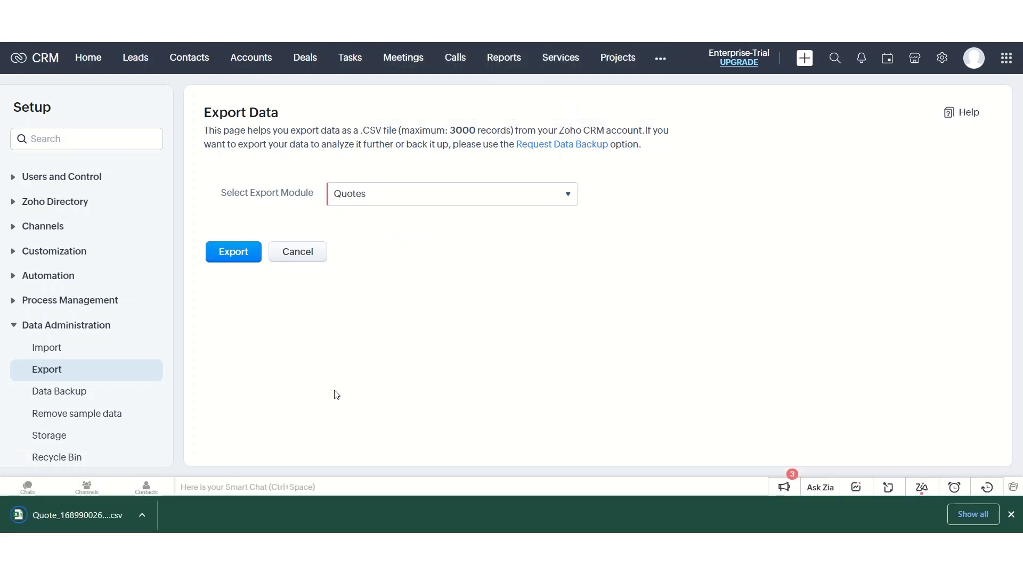
# - Open the downloaded quotes CSV in Excel and examine the exported columns of the quote record
pyautogui.click(97, 516)
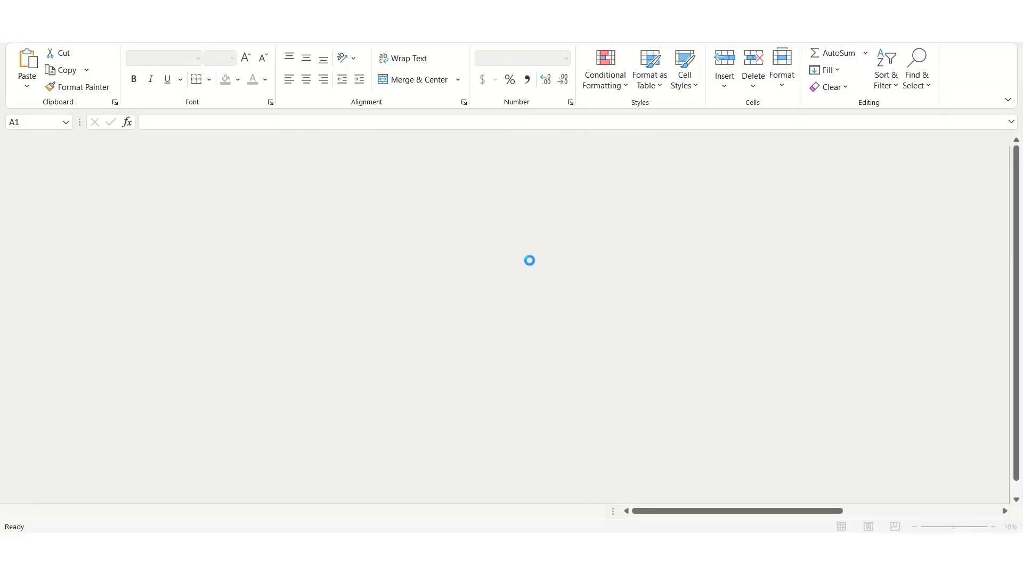
pyautogui.hscroll(6, 225, 231)
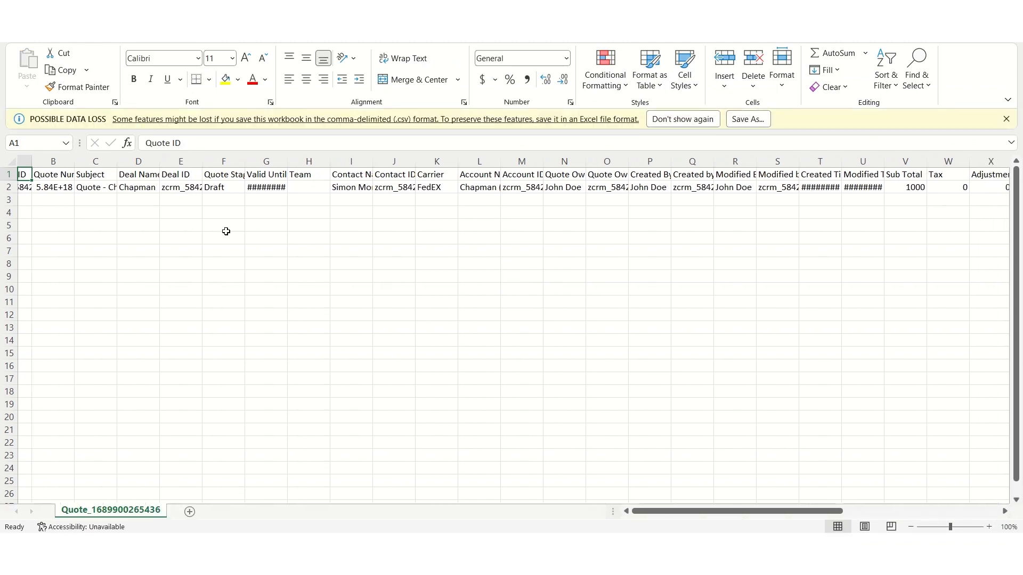
pyautogui.hscroll(17, 226, 231)
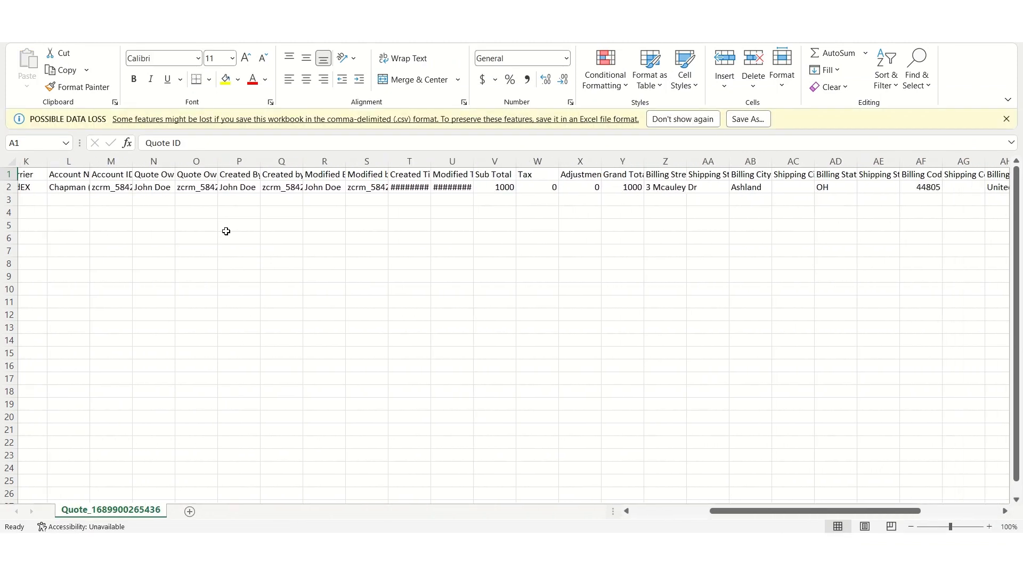
pyautogui.hscroll(-20, 226, 231)
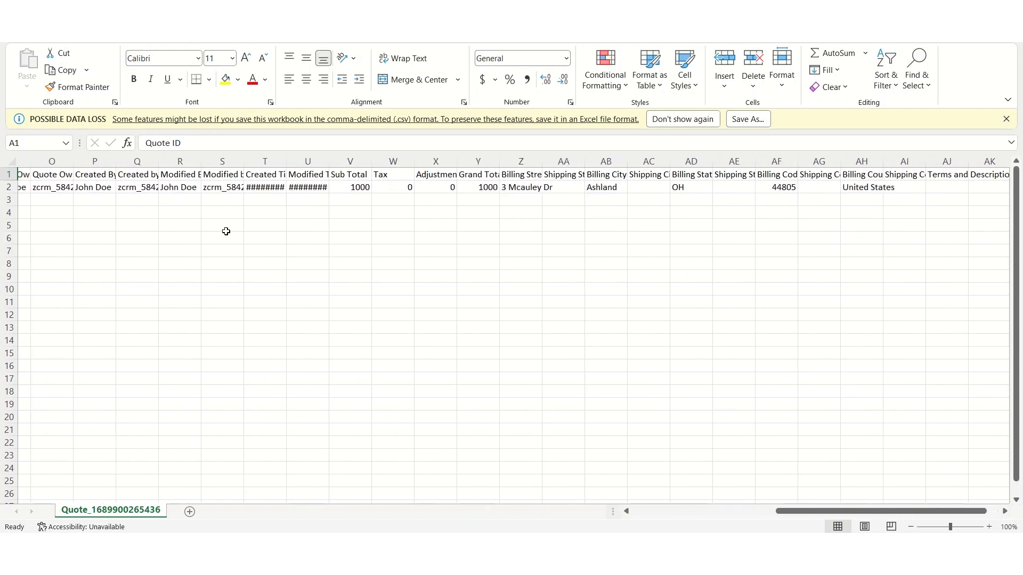
pyautogui.hscroll(1, 226, 231)
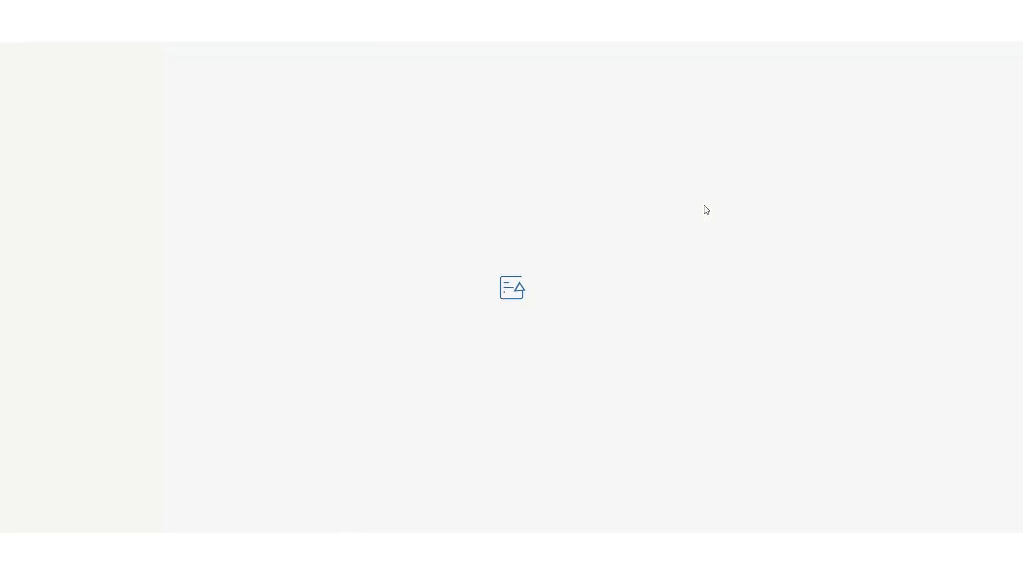
# - Switch to Zoho Writer, create a new merge template document and title it "Quotes - Sign"
pyautogui.click(905, 58)
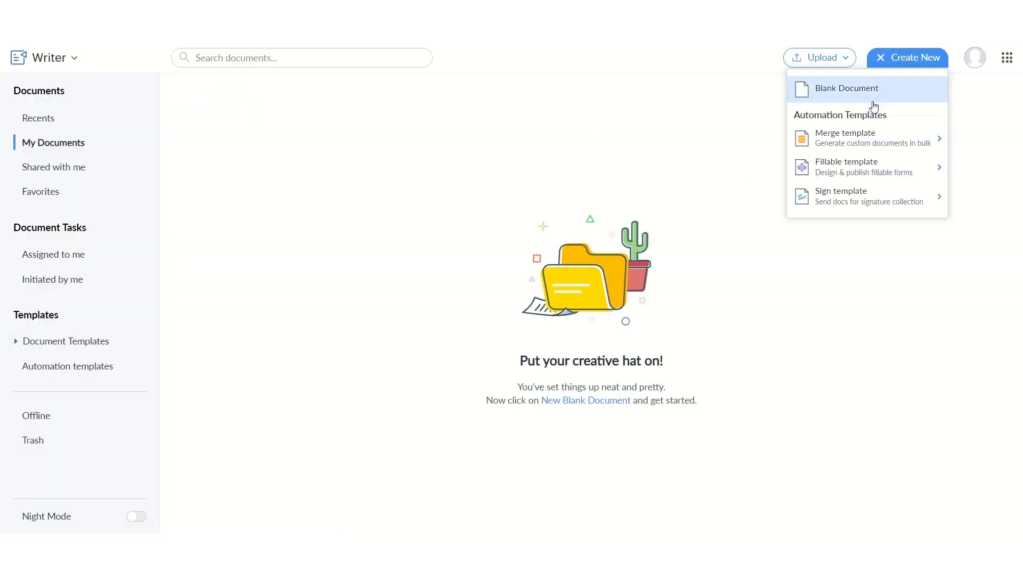
pyautogui.moveTo(820, 134)
pyautogui.click(709, 152)
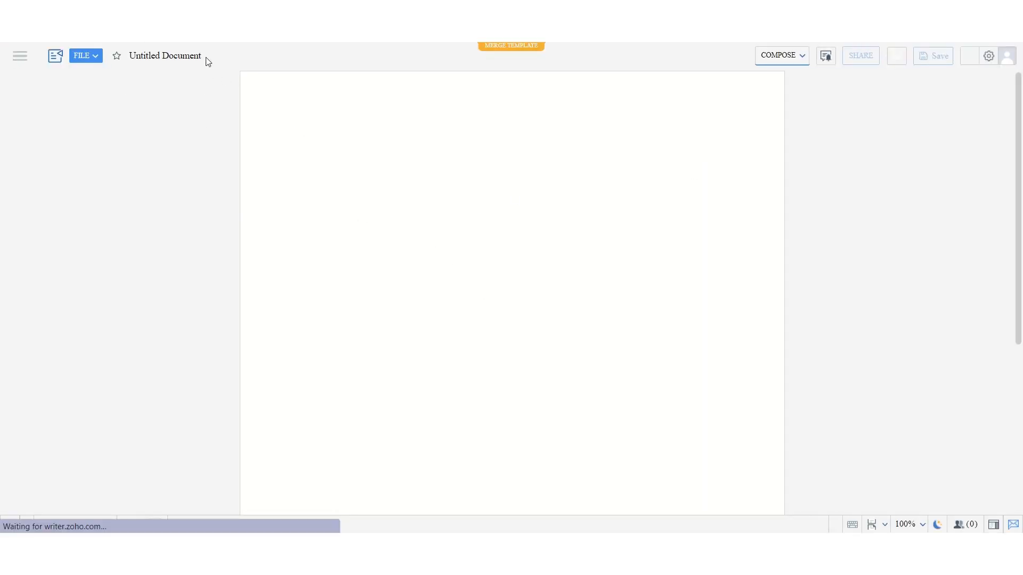
pyautogui.click(153, 55)
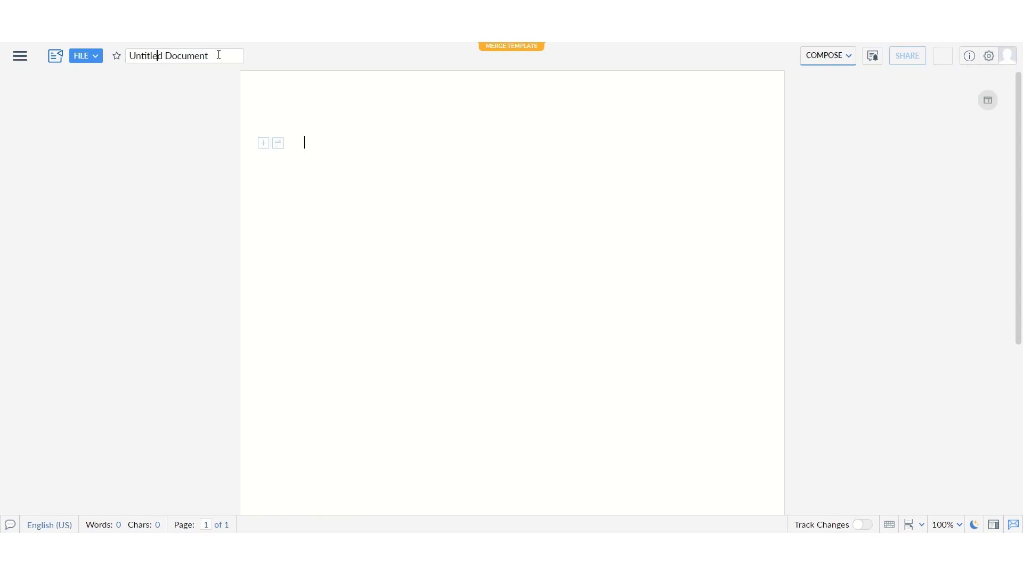
pyautogui.write('Quotes - Sign')
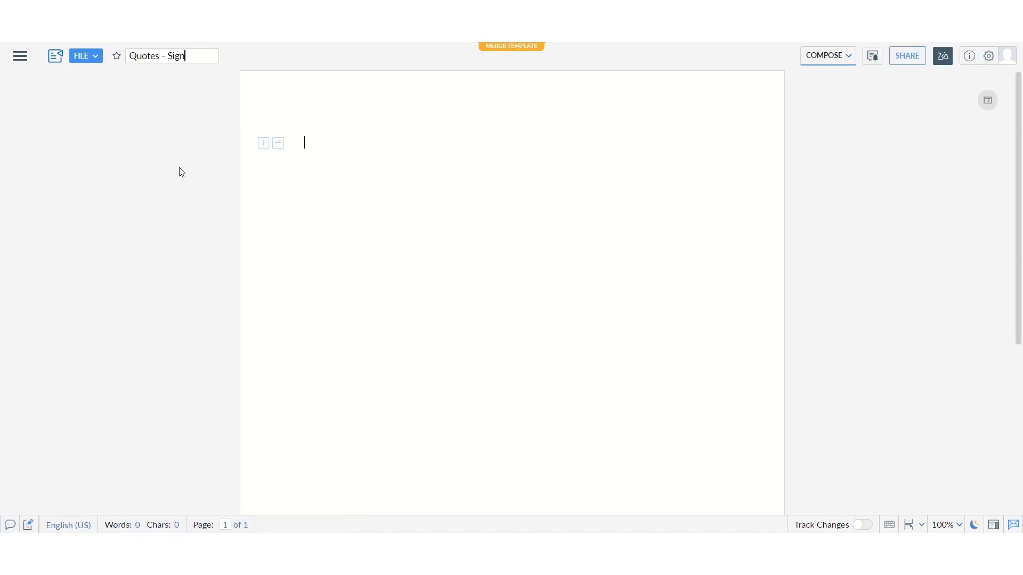
# - Write "Please read the document carefully and sign." as the first line of the template and start a new line
pyautogui.click(321, 148)
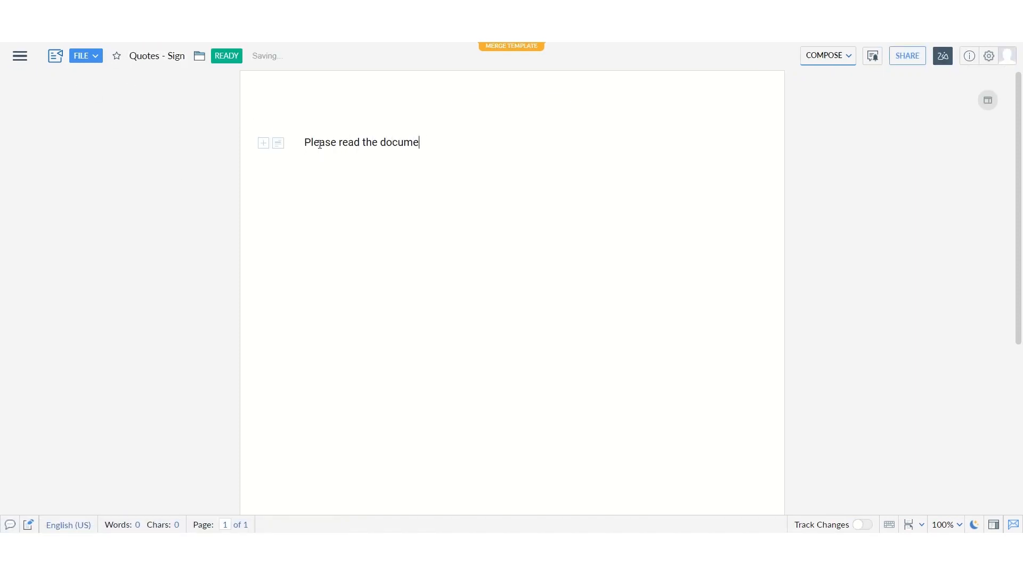
pyautogui.write('and sign.')
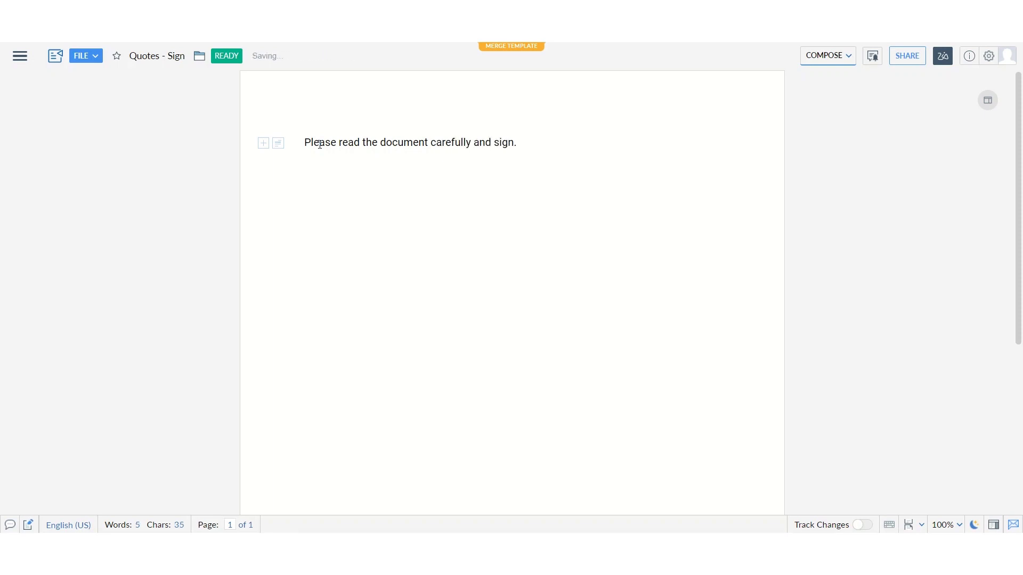
pyautogui.press('Return')
# - Import the exported quotes CSV file as the data source of the merge template
pyautogui.click(27, 65)
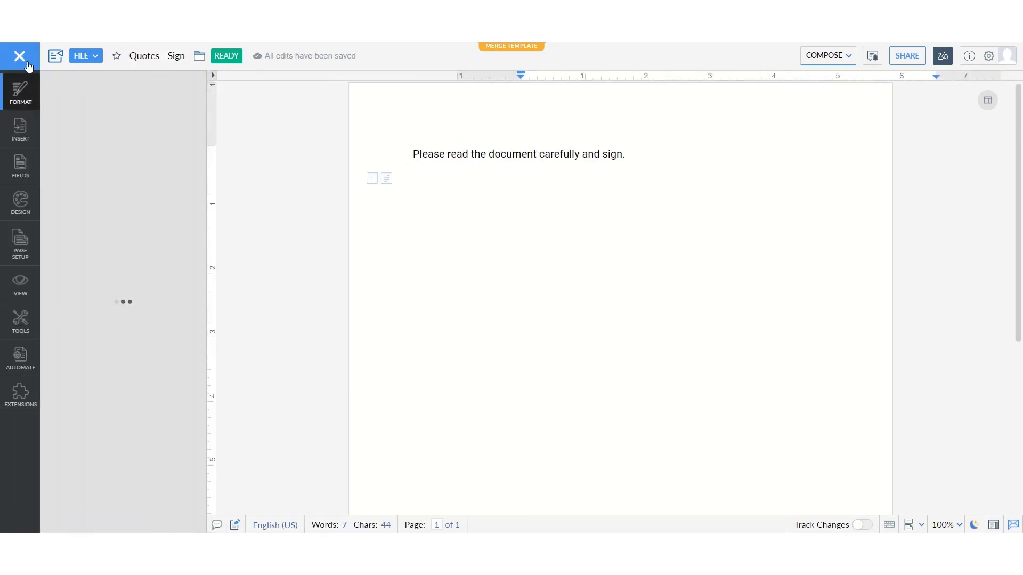
pyautogui.click(20, 365)
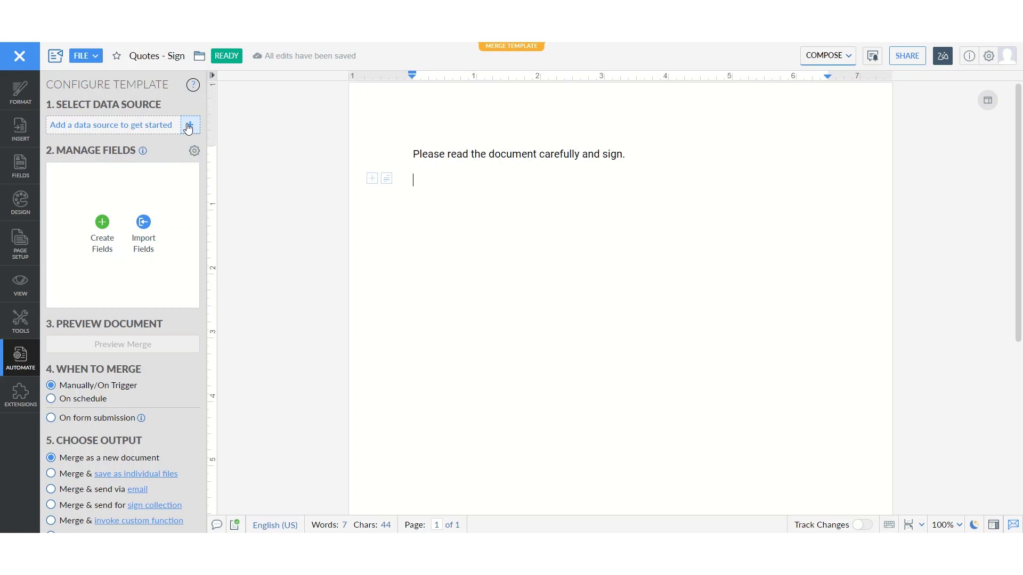
pyautogui.click(189, 126)
pyautogui.click(352, 321)
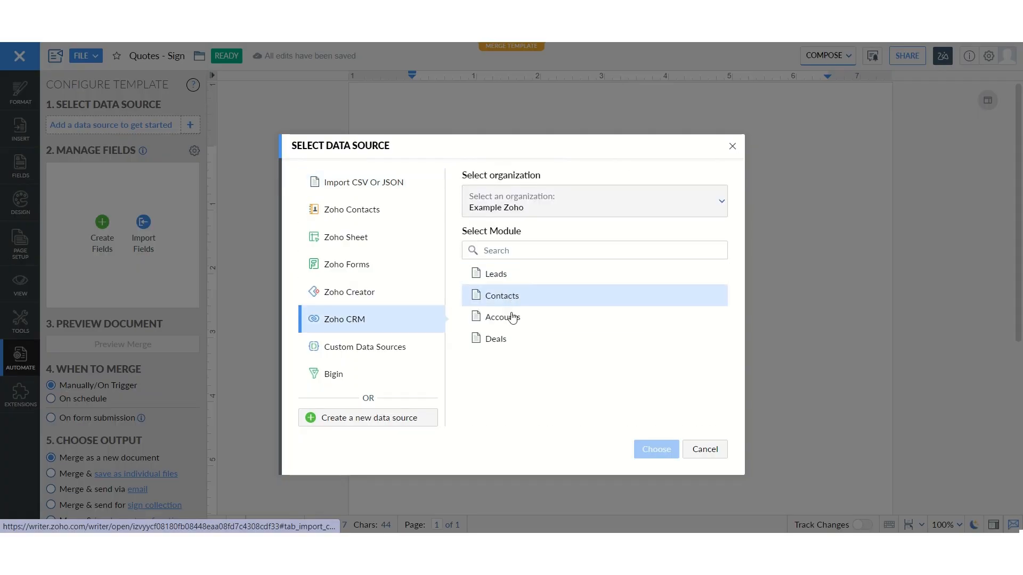
pyautogui.click(360, 187)
pyautogui.click(571, 327)
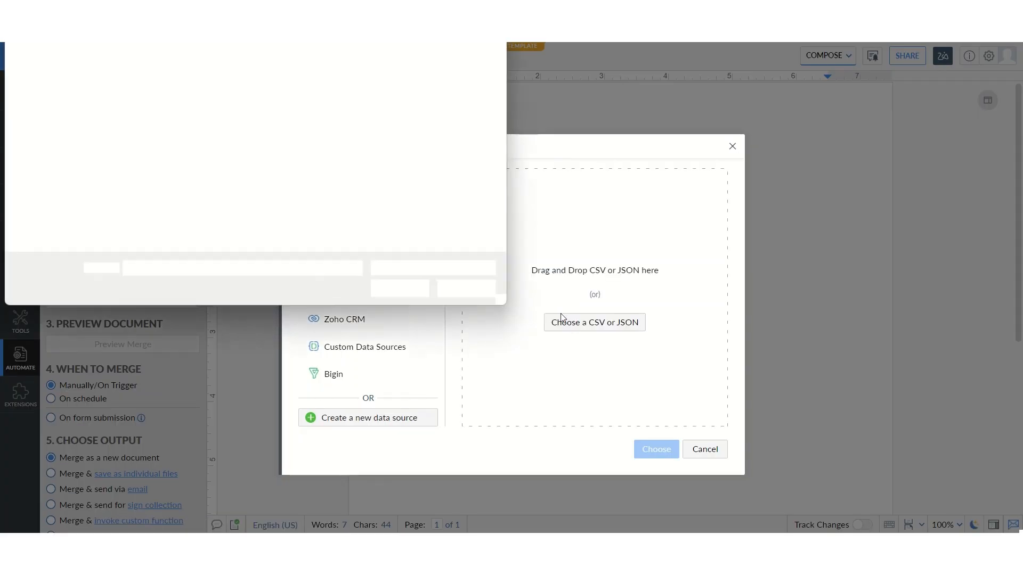
pyautogui.click(130, 110)
pyautogui.click(400, 288)
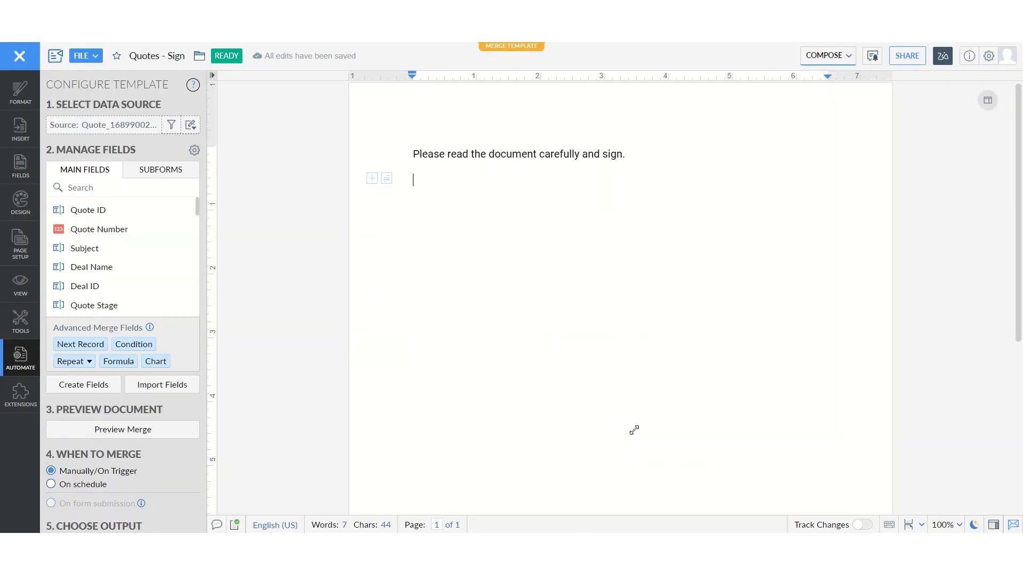
# - Insert the Quote ID, Quote Number, Subject, Deal Name and Deal ID fields on the second line and Quote Stage on the line below
pyautogui.click(133, 211)
pyautogui.click(121, 236)
pyautogui.click(114, 249)
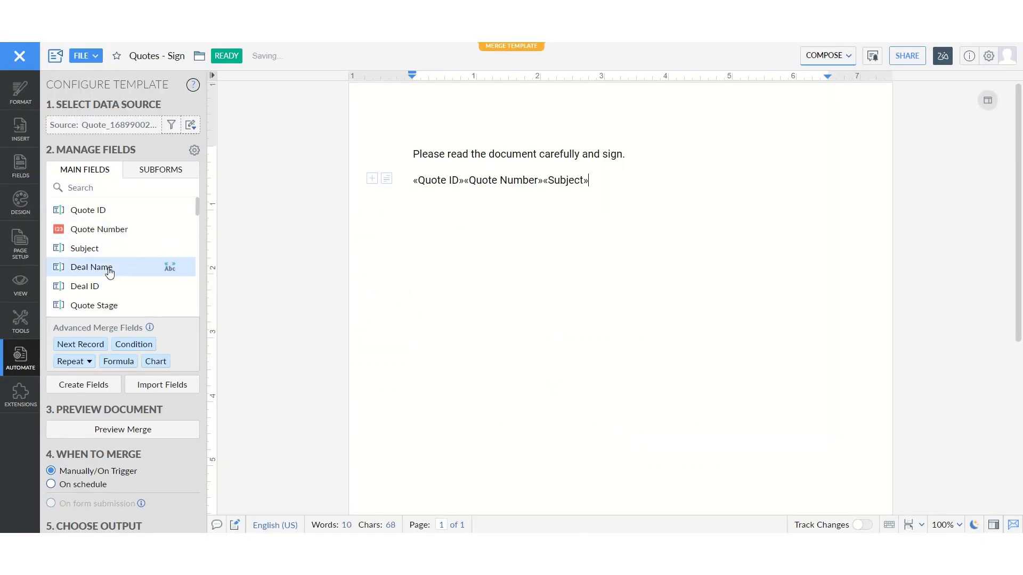
pyautogui.click(110, 268)
pyautogui.click(106, 286)
pyautogui.press('Return')
pyautogui.scroll(-2, 106, 286)
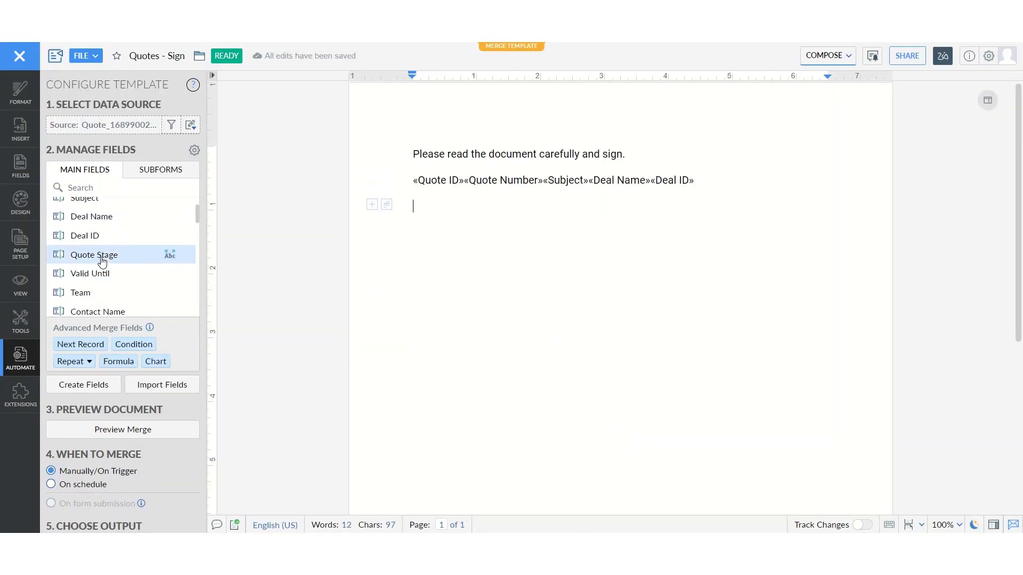
pyautogui.click(104, 256)
pyautogui.press('Return')
# - Add a line with the Valid Until, Team, Contact Name and Carrier fields, separated by vertical bars
pyautogui.click(111, 273)
pyautogui.write('|')
pyautogui.click(128, 299)
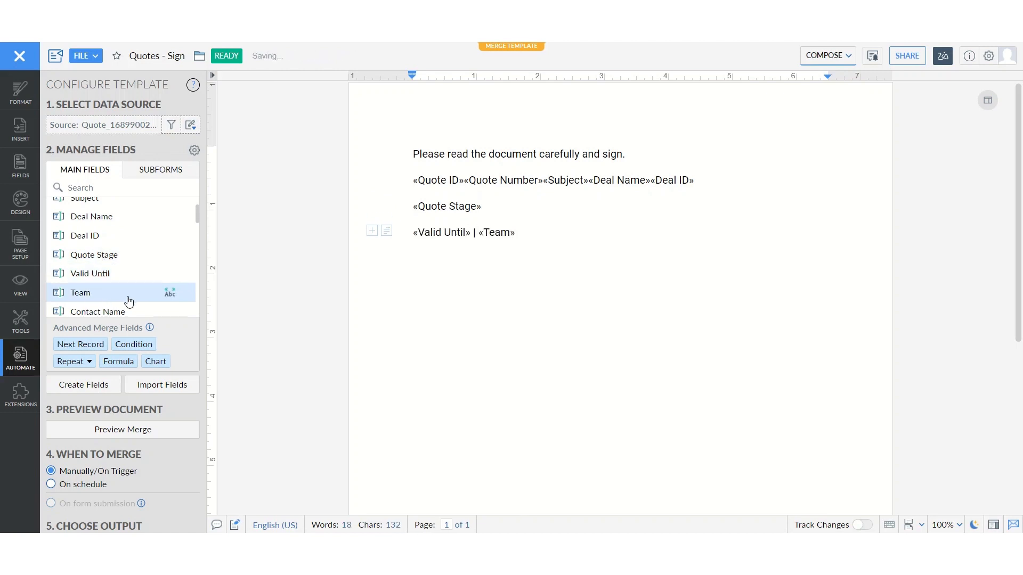
pyautogui.write('|')
pyautogui.scroll(-1, 126, 295)
pyautogui.click(114, 271)
pyautogui.write('| «Contact Name» |')
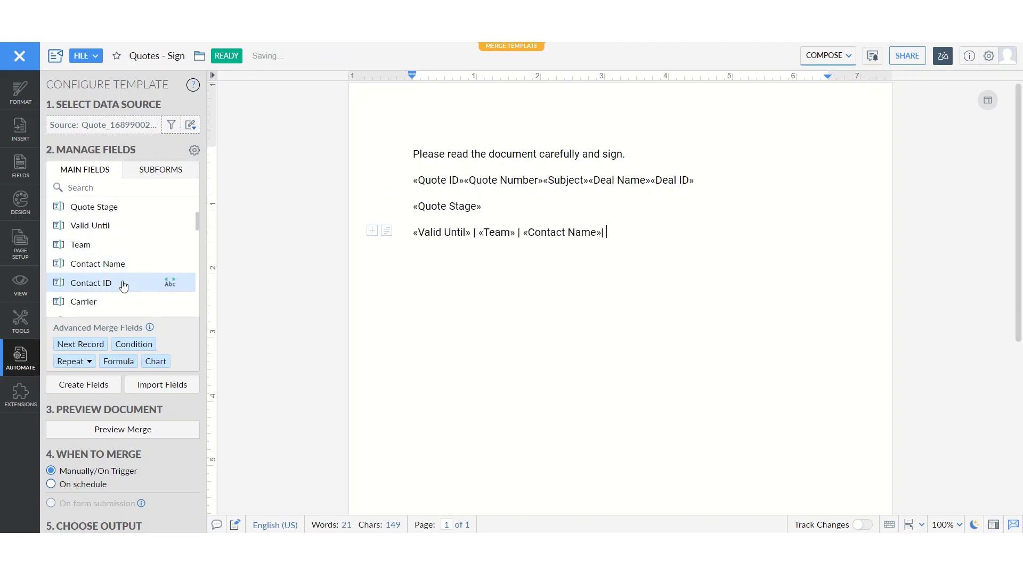
pyautogui.click(101, 302)
# - Replace the whole document with the prepared template text, containing the remaining quote fields separated by vertical bars and a closing "Signature:" line
pyautogui.hotkey('ctrl', 'a')
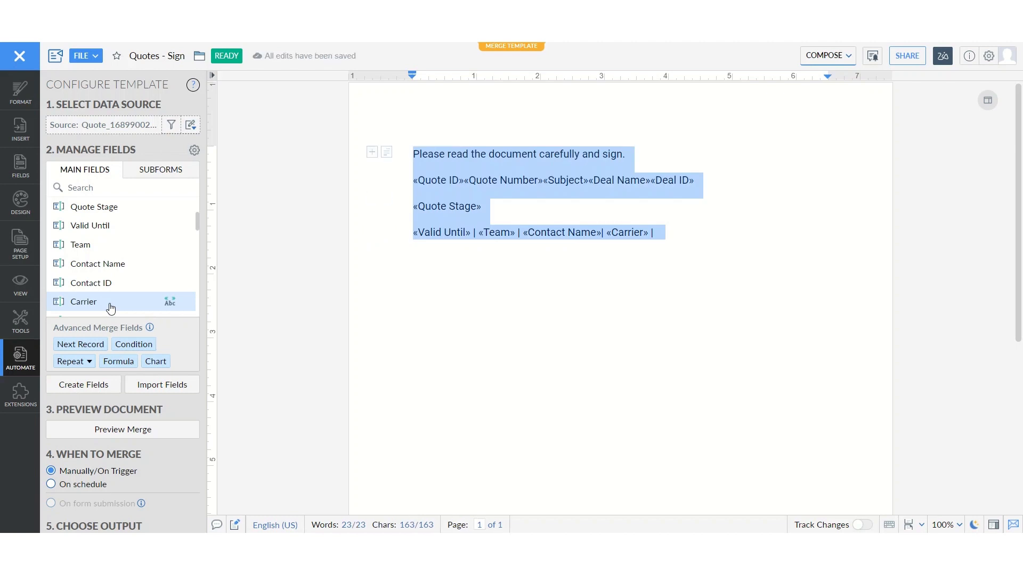
pyautogui.write('Please read the document carefully and sign. «Quote ID» | «Quote Number» | «Subject» | «Deal Name» | «Deal ID» «Quote Stage» «Valid Until» | «Team» | «Contact Name»| «Carrier» «Account Name» | «Account ID» | «Quote Owner» | «Quote Owner ID» «Created By» | «Created by ID» | «Modified By» | «Created Time» | «Modified Time» «Sub Total» | «Tax» | «Adjustment» | «Grand Total» «Billing Street» | «Shipping Street» | «Billing City» | «Shipping City» | «Billing State» | «Shipping State» «Billing Code» | «Shipping Code» | «Shipping Country» | «Billing Country» «Terms and Conditions» «Description» «Discount» | «Tag» | «Record Id» Signature:')
pyautogui.scroll(-5, 107, 306)
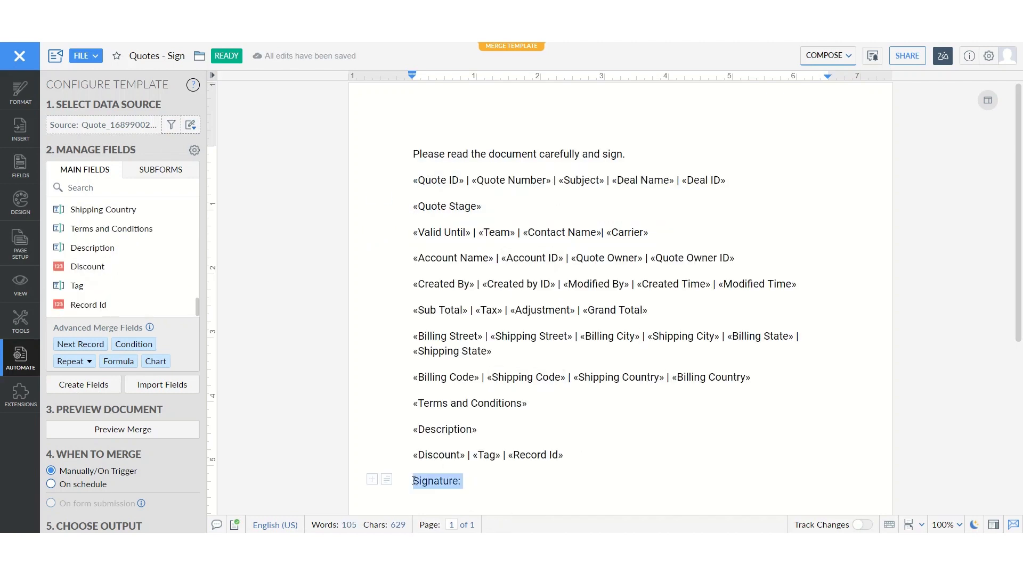
# - Preview the merge of the template with the quote record and return to editing
pyautogui.scroll(10, 122, 256)
pyautogui.scroll(-3, 153, 410)
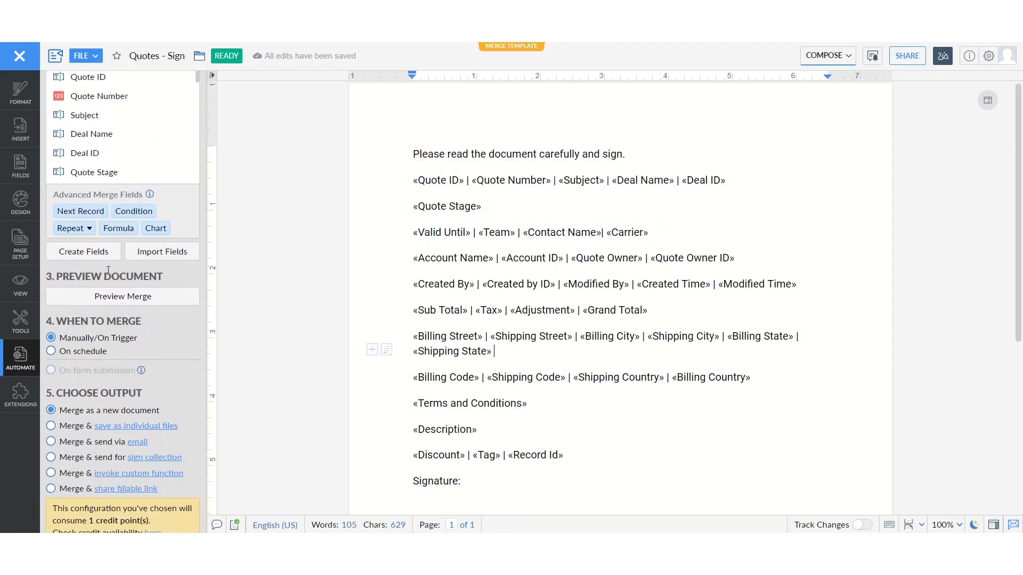
pyautogui.click(123, 291)
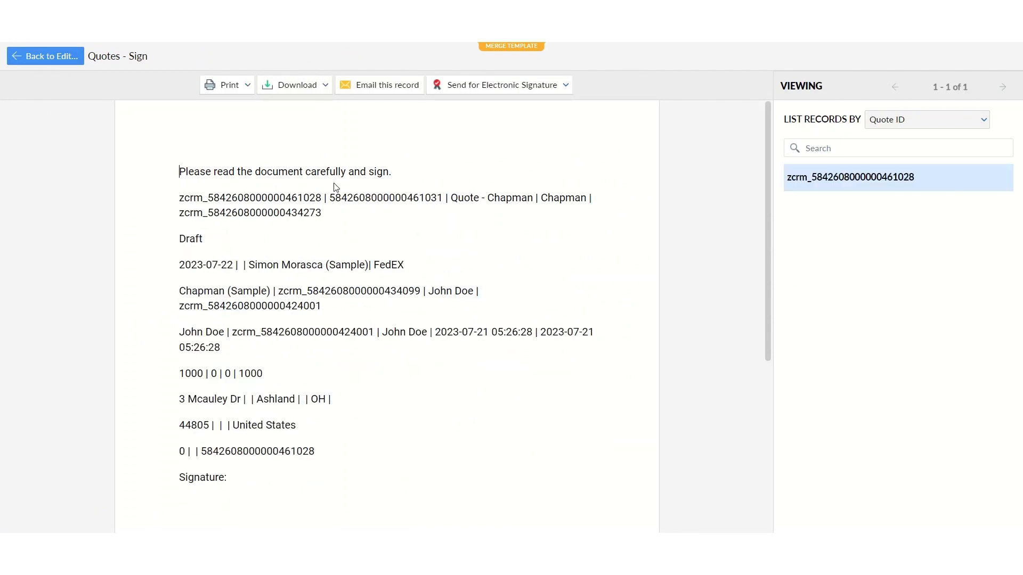
pyautogui.click(35, 57)
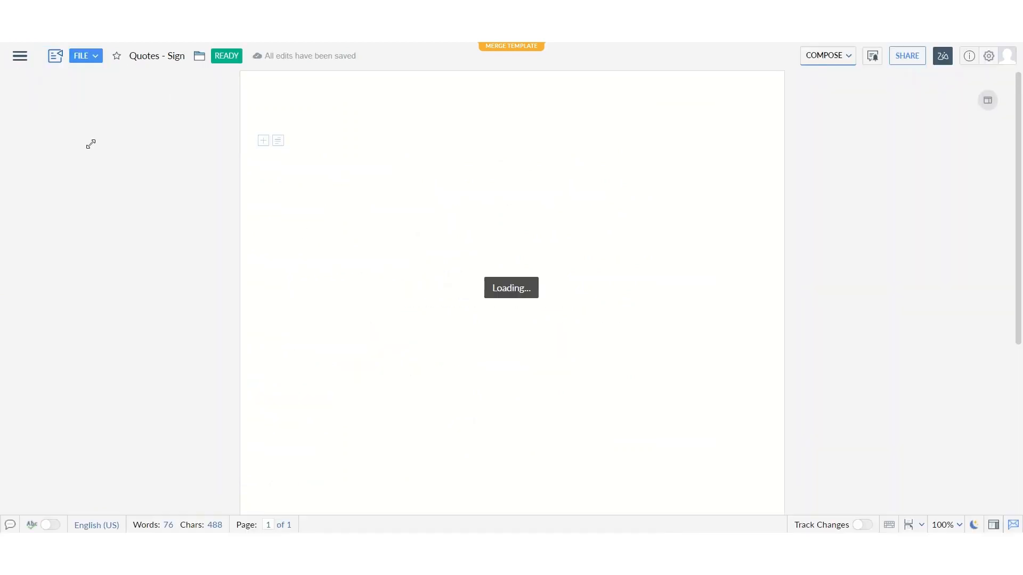
# - Set the output to merge and send for sign collection, with the signer's e-mail and name and the document name "quotes -sign"
pyautogui.scroll(-3, 91, 352)
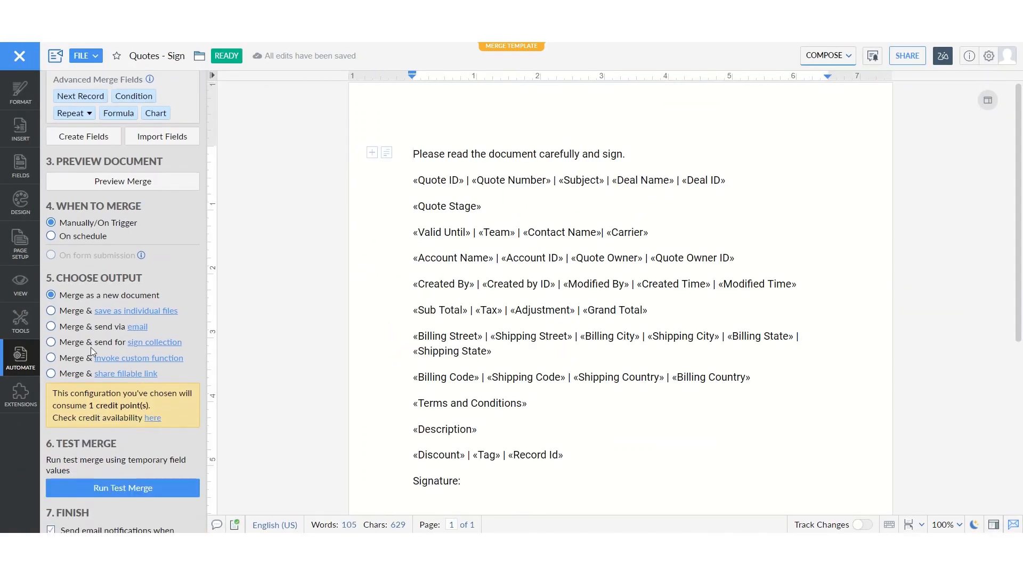
pyautogui.click(51, 342)
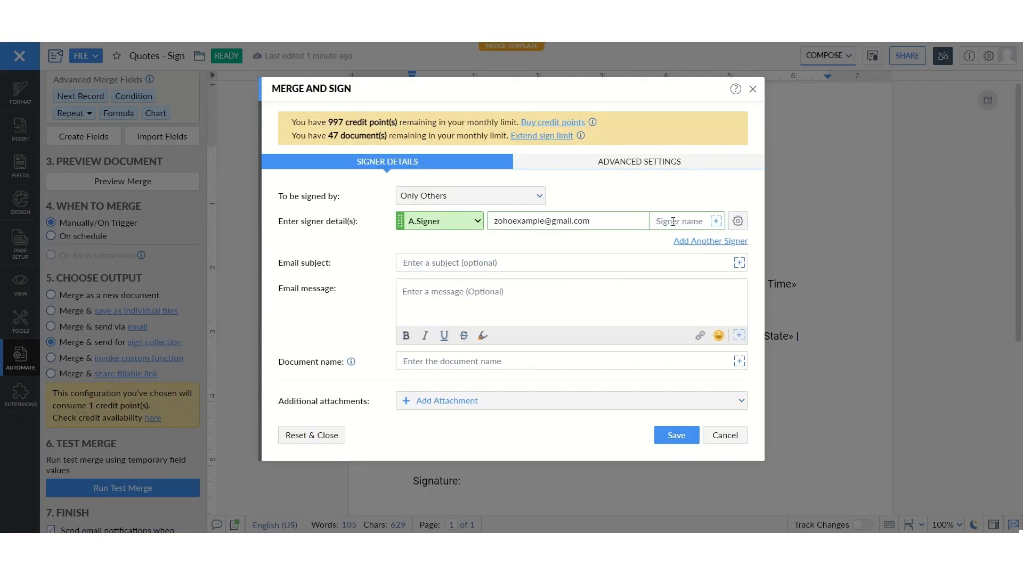
pyautogui.click(523, 361)
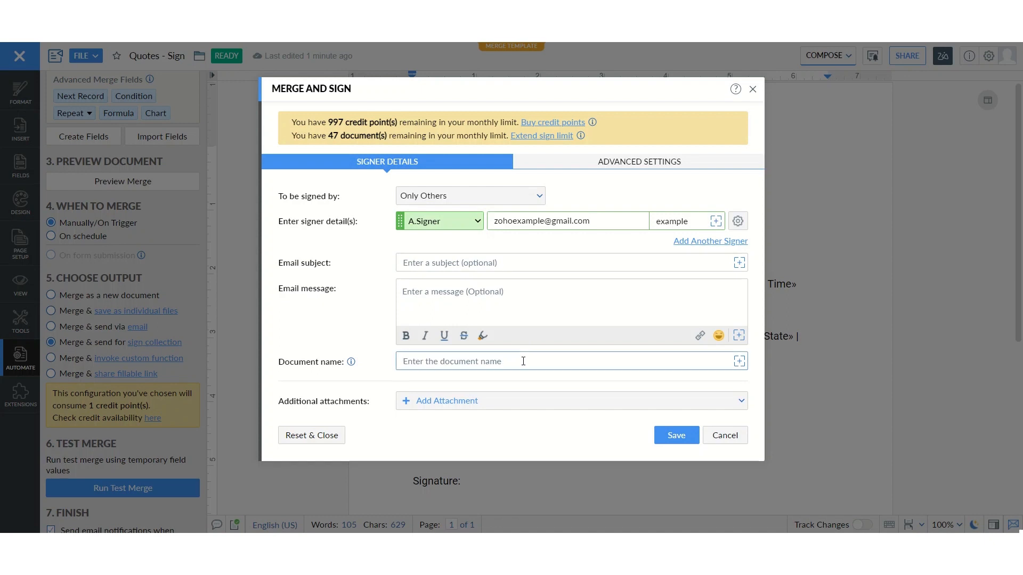
pyautogui.write('quotes -sign')
pyautogui.click(536, 158)
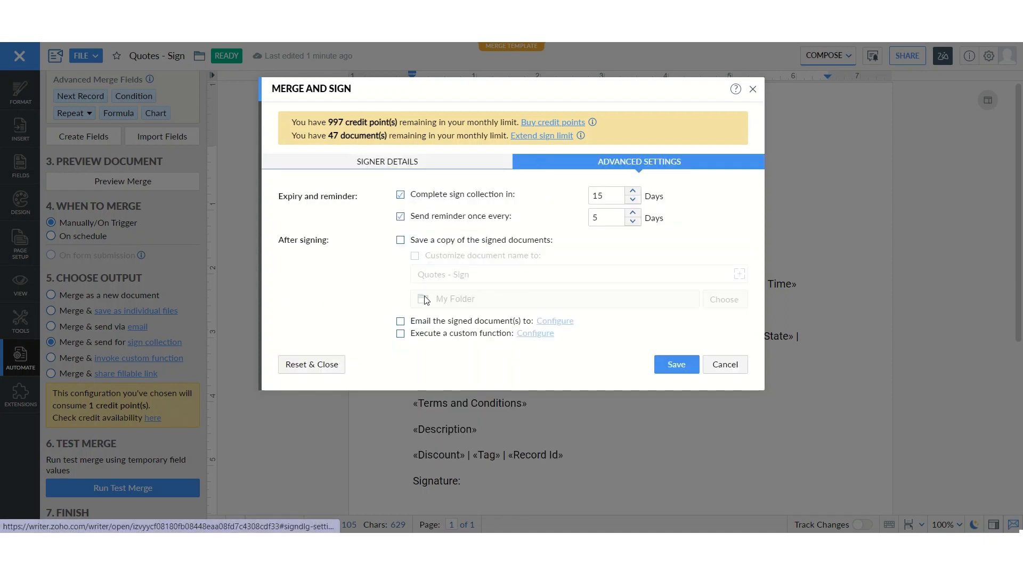
pyautogui.click(667, 365)
pyautogui.scroll(-1, 112, 407)
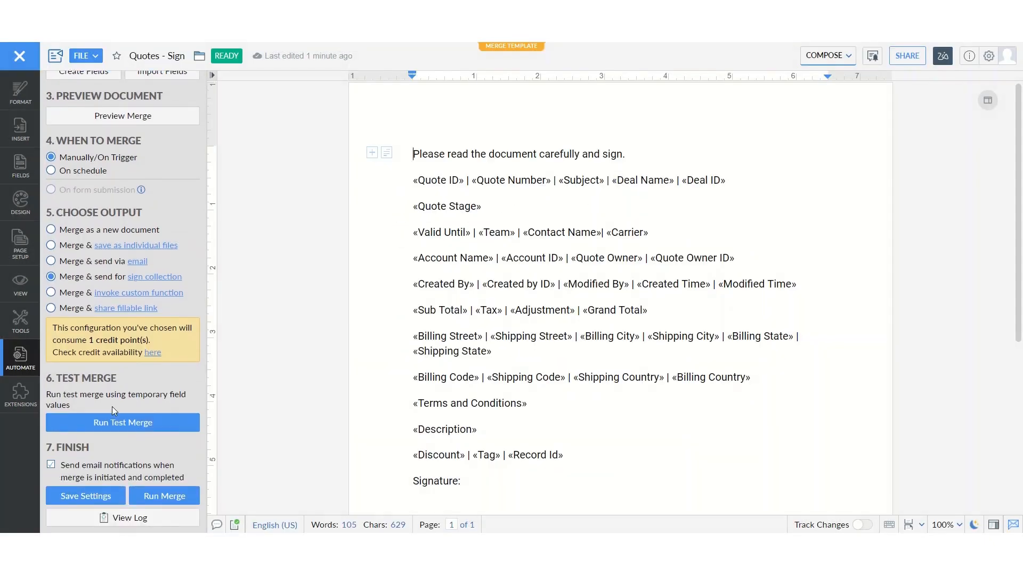
# - Run the merge, send the document for sign collection and open the merge log
pyautogui.click(164, 496)
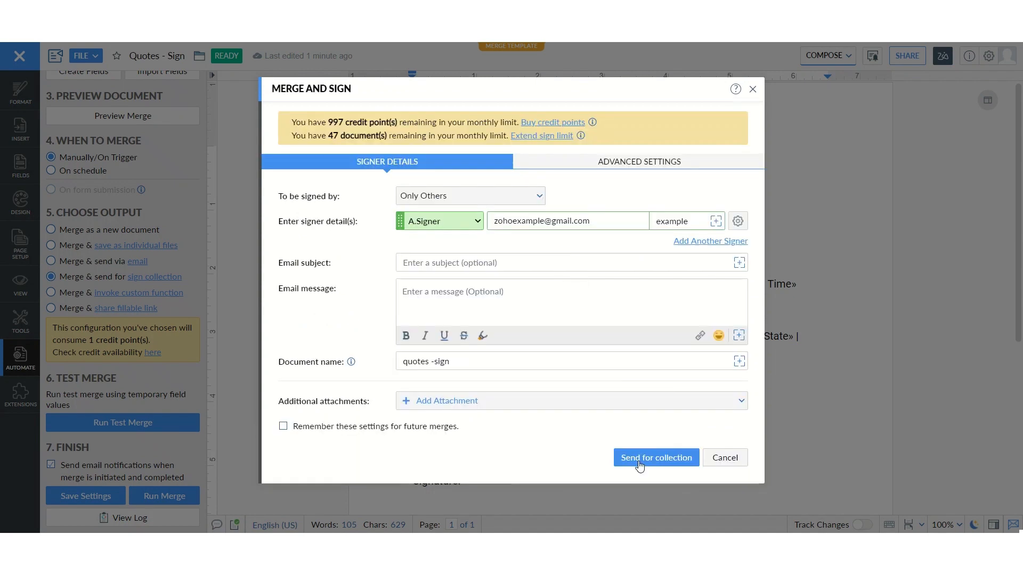
pyautogui.click(640, 458)
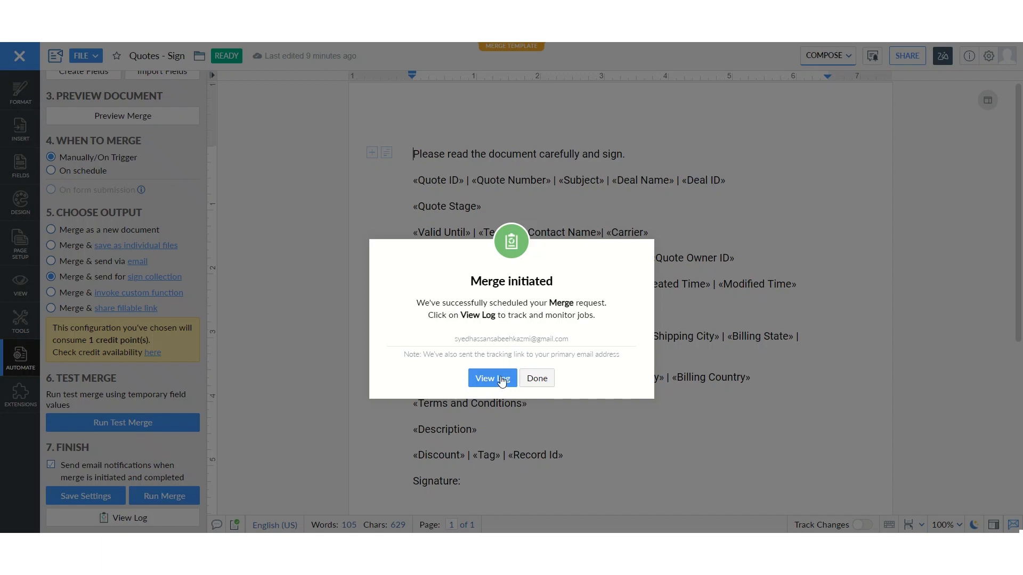
pyautogui.click(492, 378)
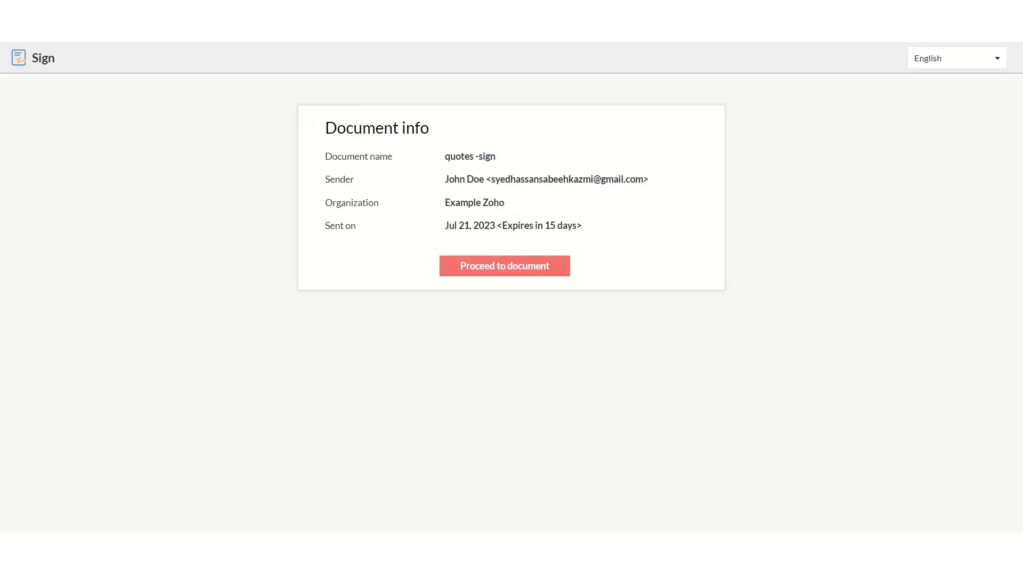
# - Open the received "quotes -sign" document in Zoho Sign and agree to the electronic record and signature disclosure
pyautogui.click(500, 268)
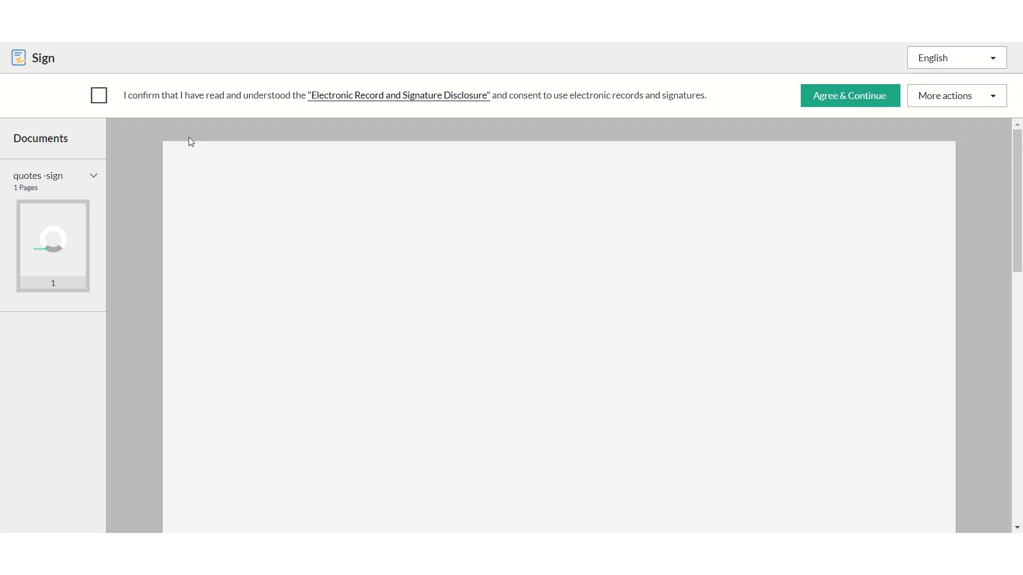
pyautogui.click(99, 95)
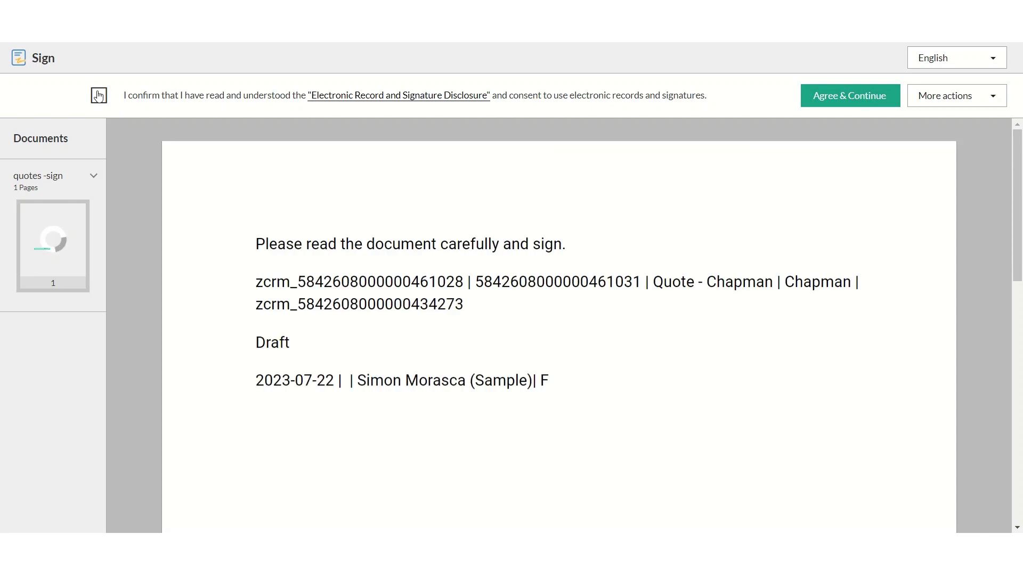
pyautogui.click(843, 101)
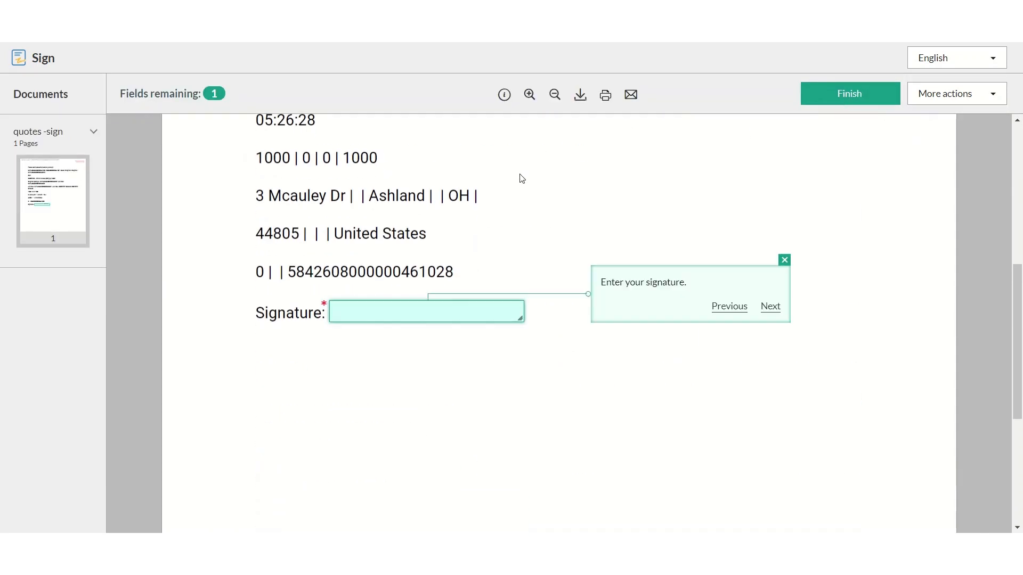
# - Review the merged quote details, fill the signature field with the typed signature "example" and finish signing the document
pyautogui.scroll(5, 521, 178)
pyautogui.scroll(1, 520, 177)
pyautogui.moveTo(651, 223); pyautogui.dragTo(805, 222)
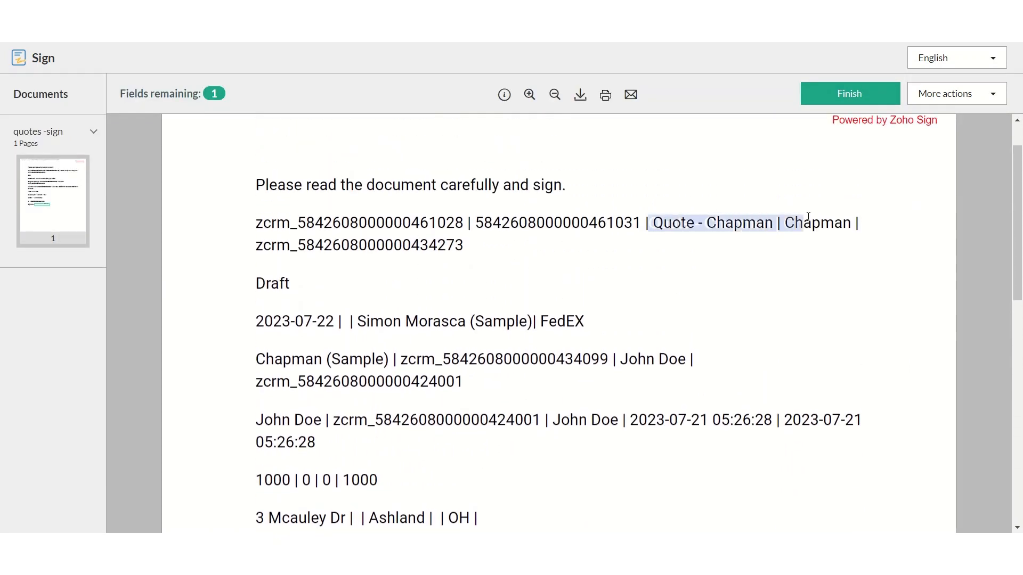
pyautogui.click(581, 264)
pyautogui.scroll(-3, 580, 261)
pyautogui.scroll(-3, 582, 271)
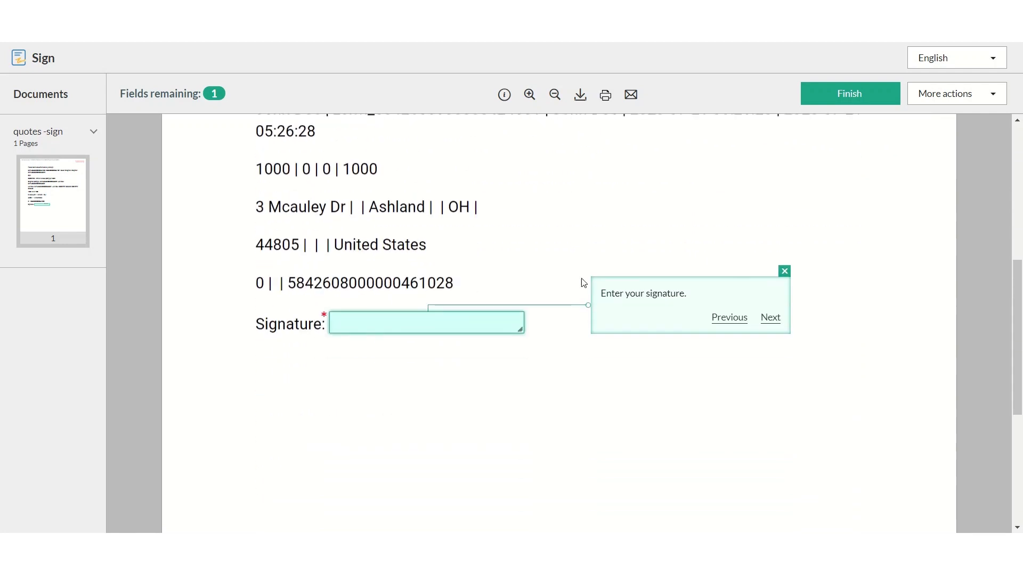
pyautogui.click(437, 331)
pyautogui.click(377, 194)
pyautogui.click(641, 188)
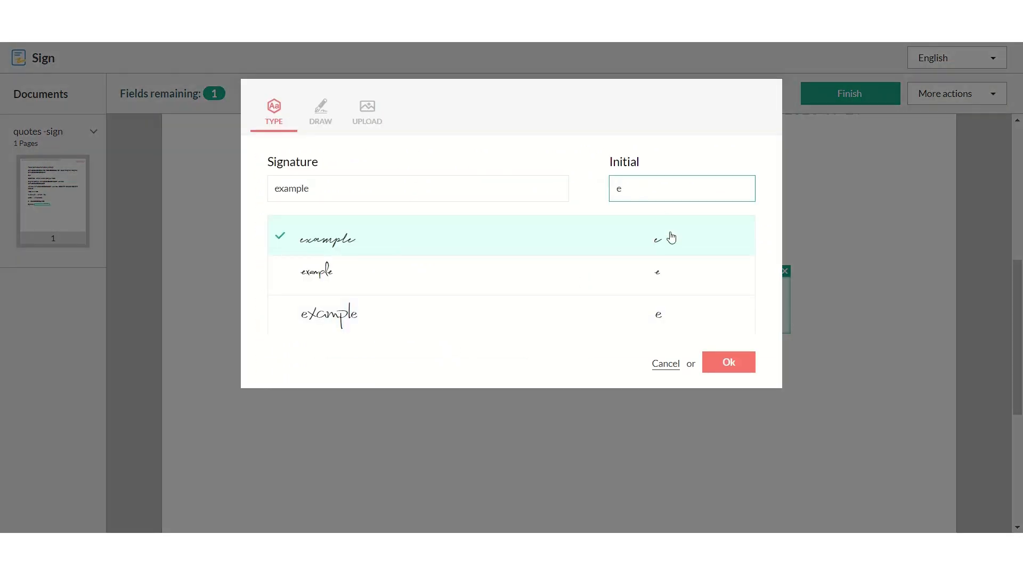
pyautogui.click(726, 361)
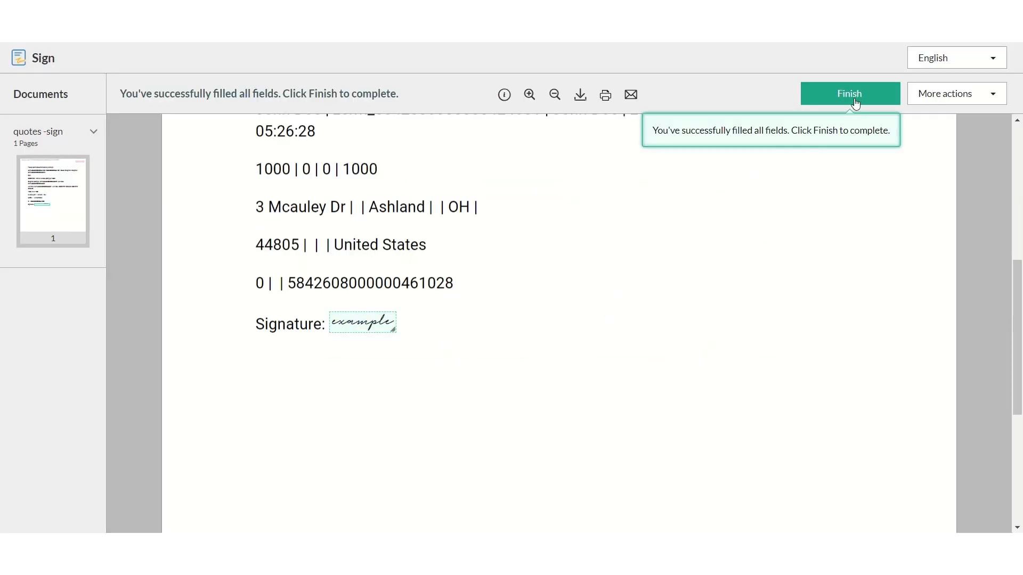
pyautogui.click(854, 100)
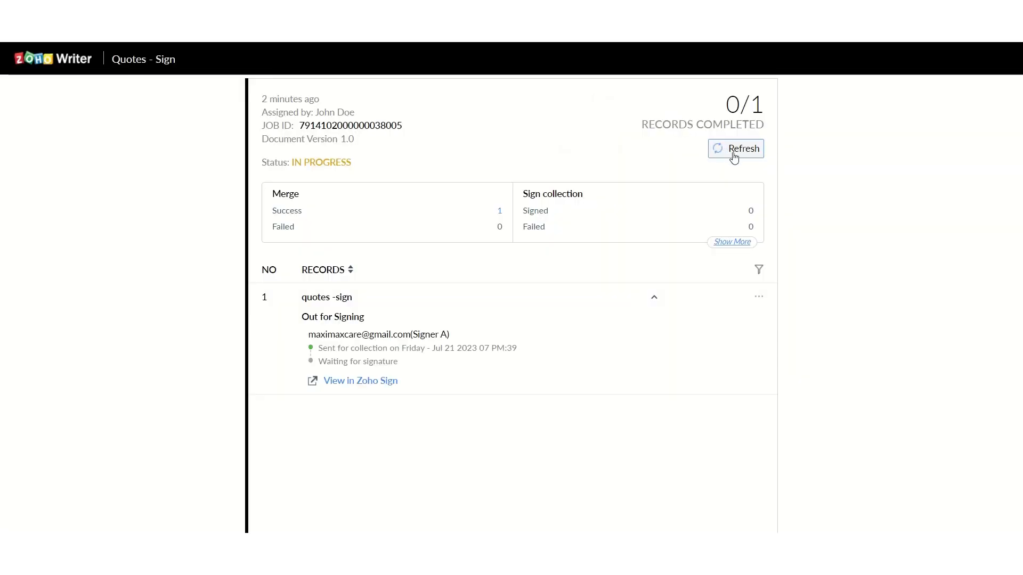
# - Refresh the merge log in Zoho Writer to check the signing status of the "quotes -sign" record and view it in Zoho Sign
pyautogui.click(735, 154)
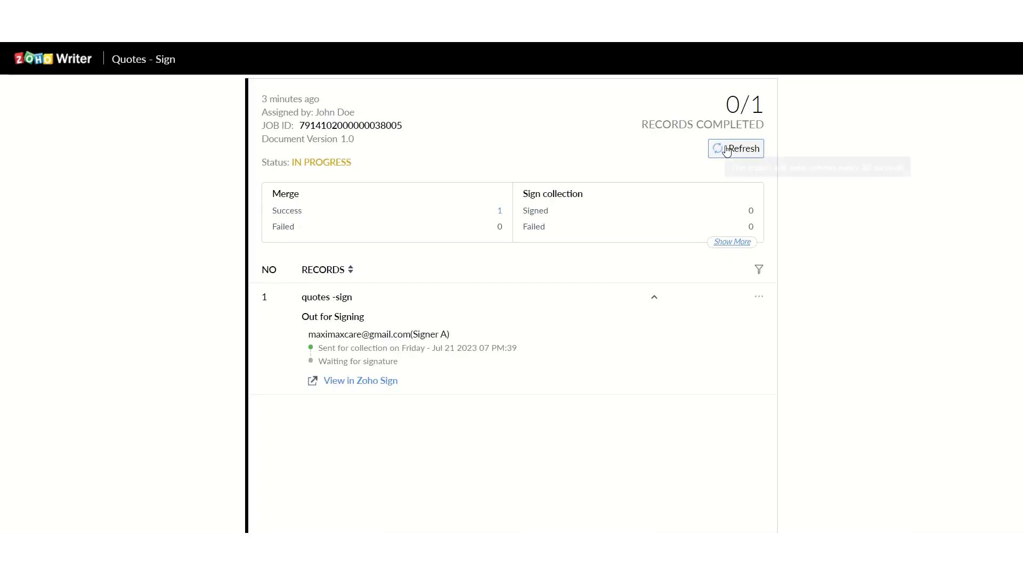
pyautogui.click(737, 153)
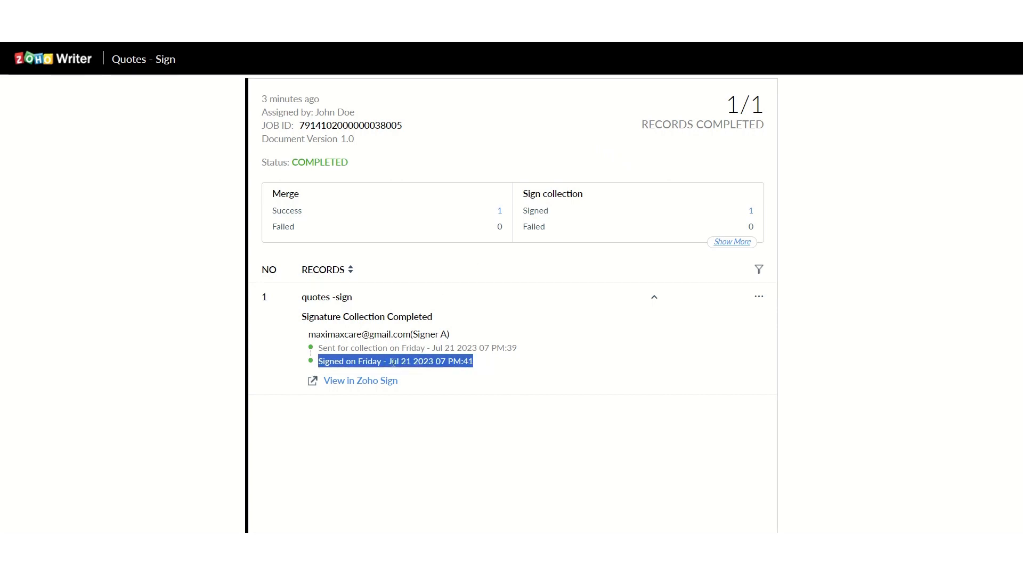
pyautogui.click(423, 382)
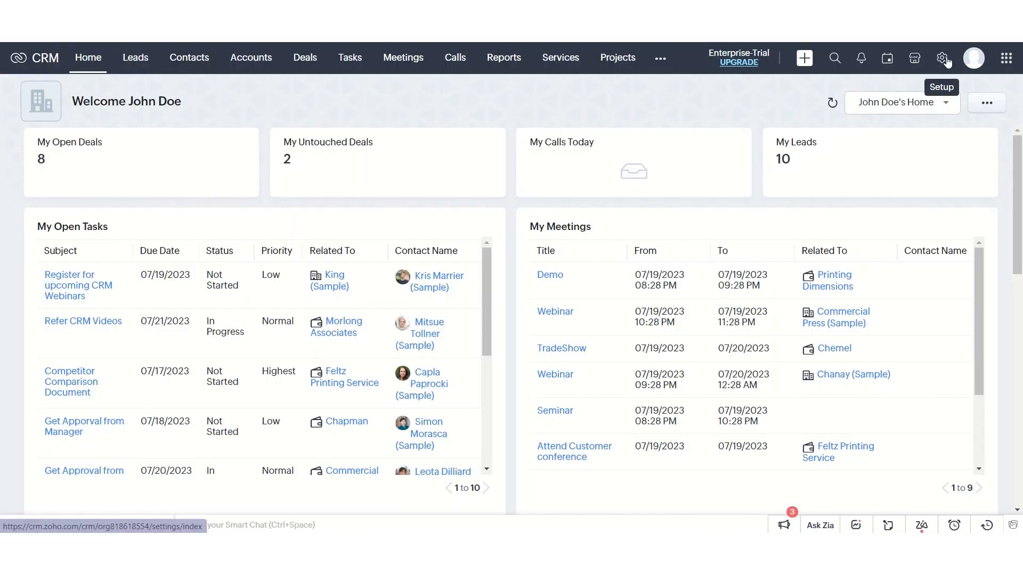
# - Create a new CRM workflow rule named "quotes_to_invoices" for the Quotes module
pyautogui.click(941, 58)
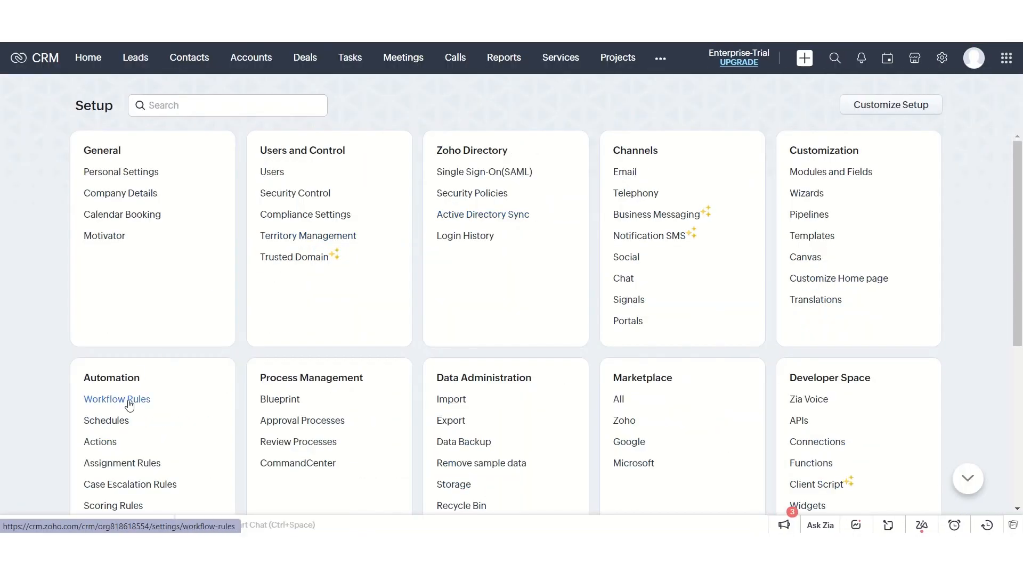
pyautogui.click(130, 405)
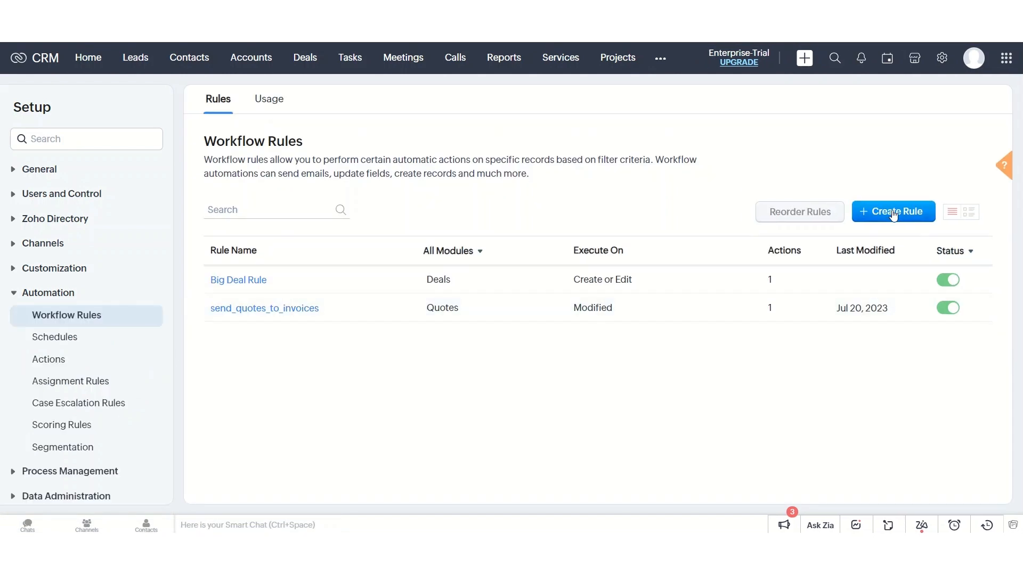
pyautogui.click(894, 214)
pyautogui.click(533, 108)
pyautogui.scroll(-2, 464, 218)
pyautogui.click(461, 221)
pyautogui.click(478, 144)
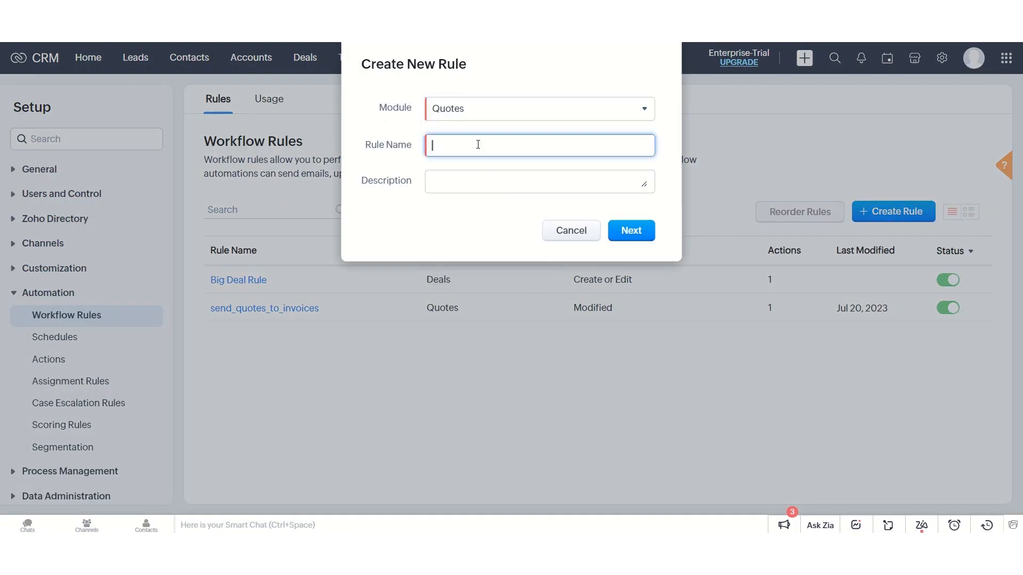
pyautogui.click(631, 230)
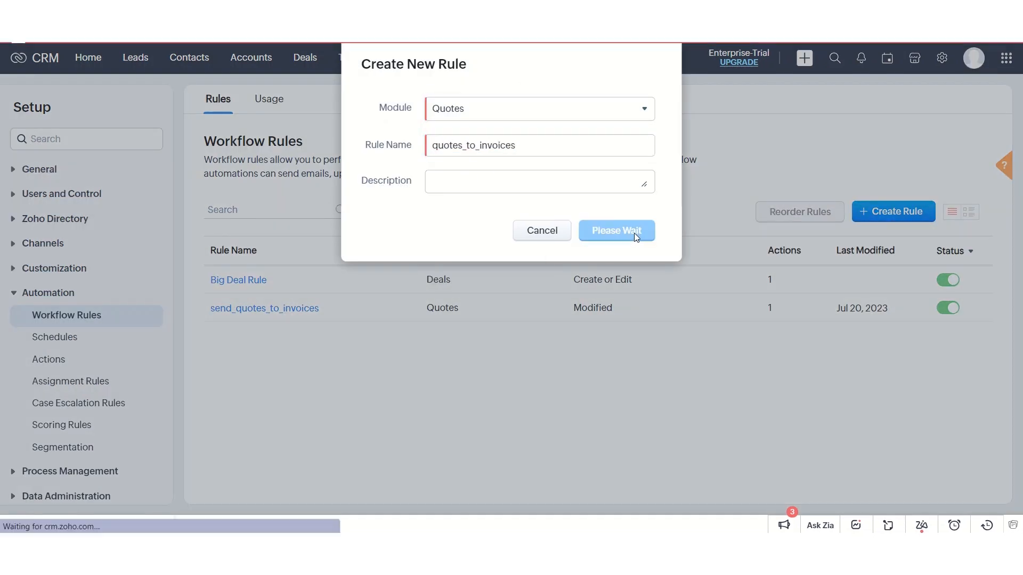
# - Base the rule's execution on the record action Edit, repeating whenever a Quote is edited
pyautogui.click(236, 218)
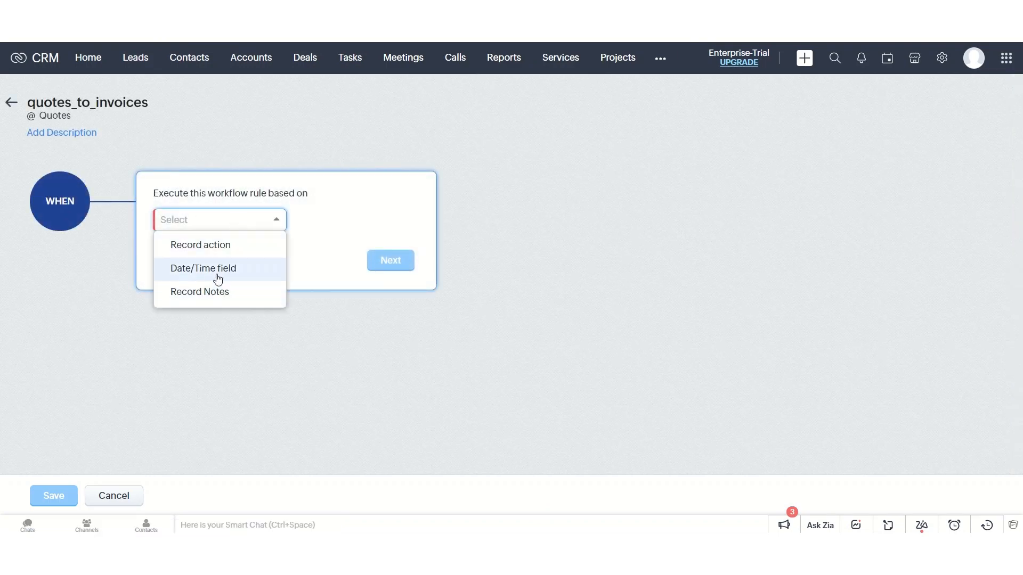
pyautogui.click(224, 243)
pyautogui.click(217, 252)
pyautogui.click(200, 325)
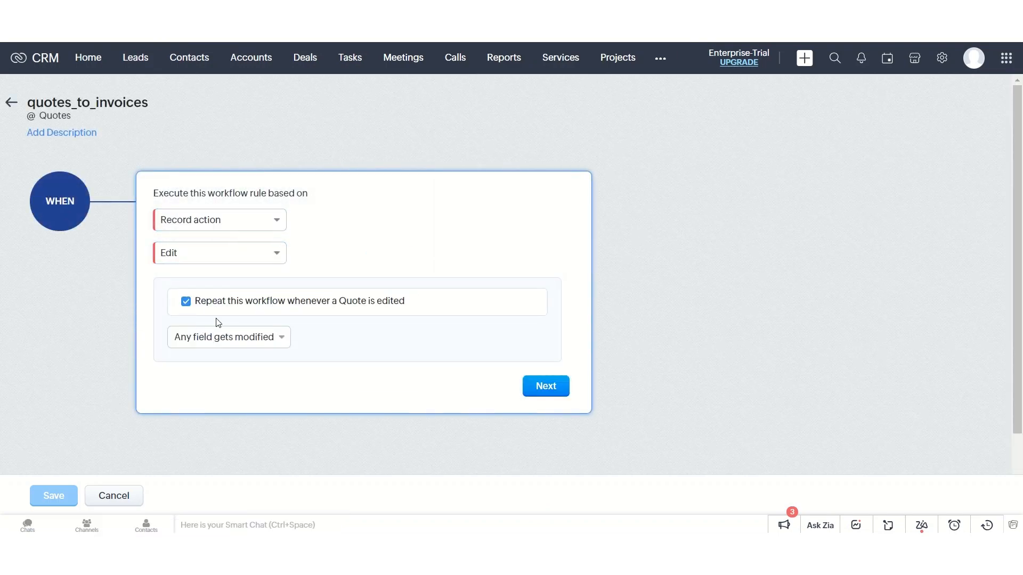
# - Limit the trigger to specific field changes, firing when Quote Stage is modified to the value Confirmed
pyautogui.click(221, 336)
pyautogui.click(244, 381)
pyautogui.click(333, 371)
pyautogui.scroll(-3, 306, 317)
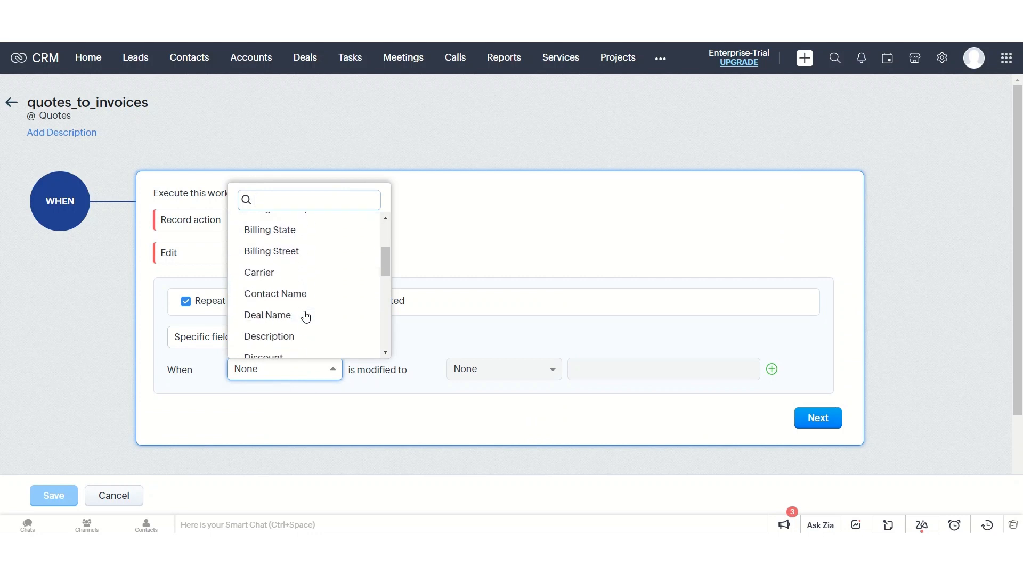
pyautogui.scroll(-3, 305, 316)
pyautogui.click(306, 293)
pyautogui.click(481, 368)
pyautogui.click(506, 411)
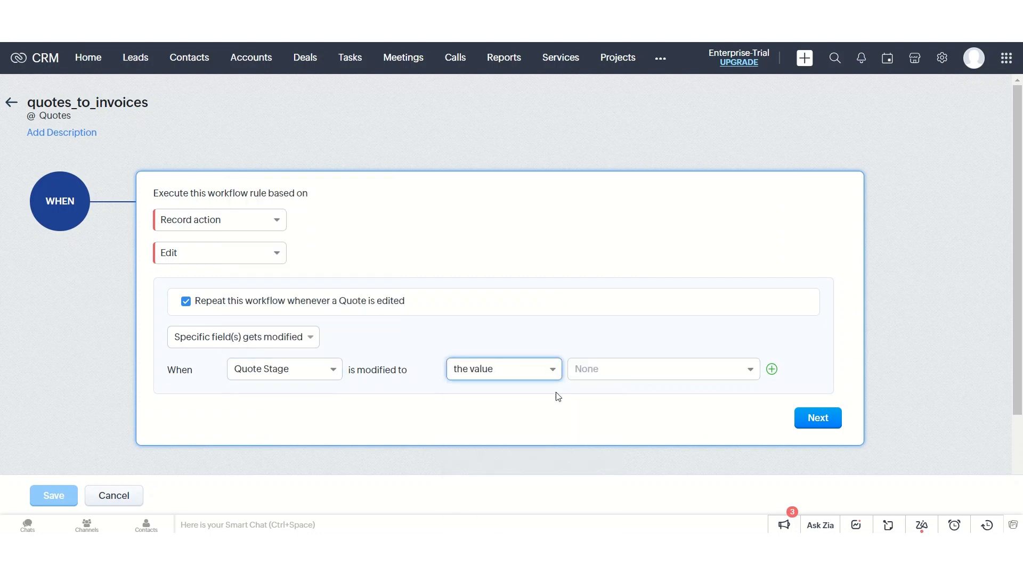
pyautogui.click(597, 369)
pyautogui.scroll(-1, 623, 442)
pyautogui.click(630, 478)
pyautogui.click(797, 370)
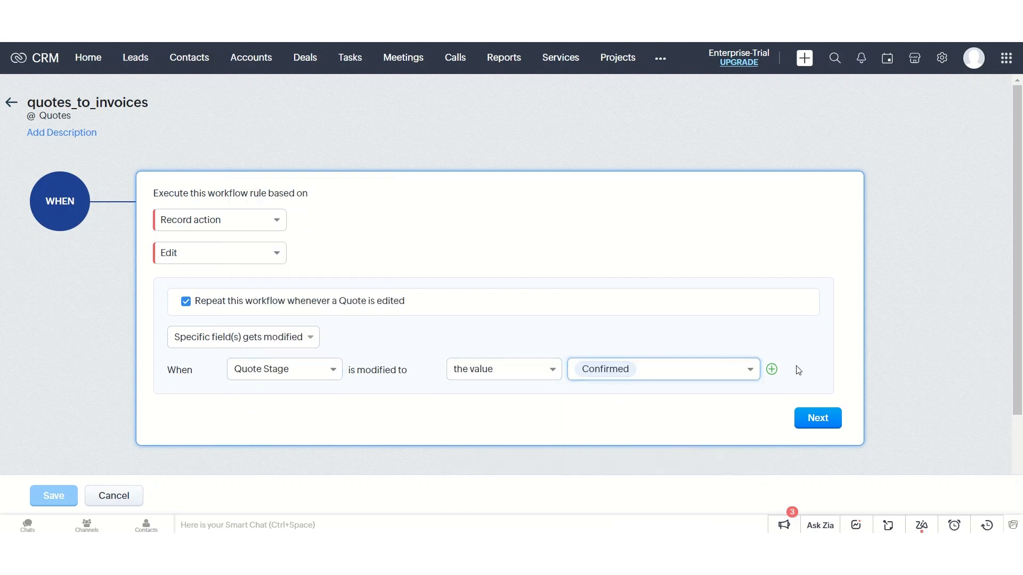
pyautogui.click(818, 418)
# - Add the rule condition that Quote Stage is Confirmed
pyautogui.click(218, 279)
pyautogui.scroll(-2, 242, 397)
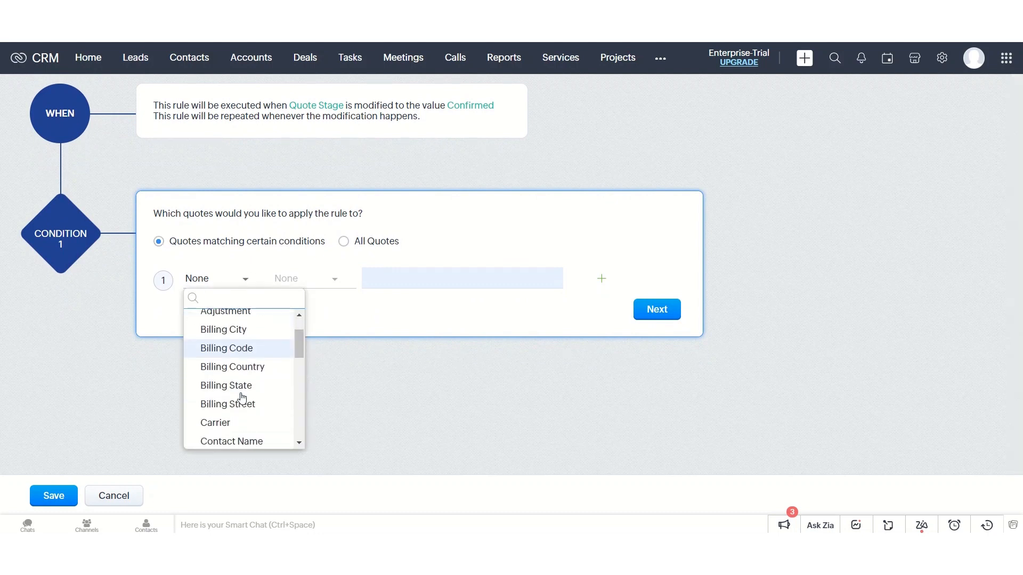
pyautogui.scroll(-4, 242, 396)
pyautogui.click(242, 394)
pyautogui.click(324, 279)
pyautogui.click(293, 338)
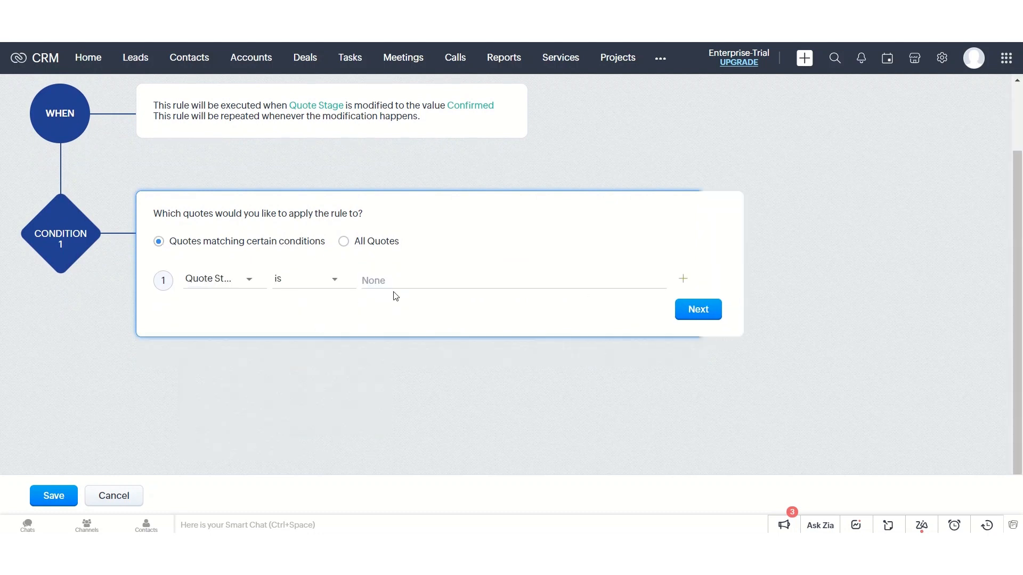
pyautogui.click(394, 291)
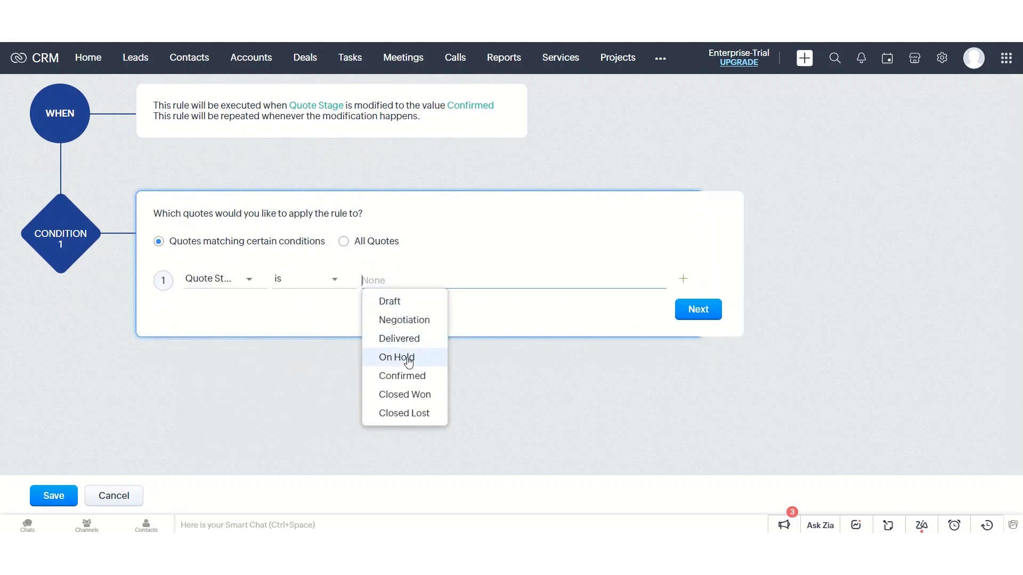
pyautogui.click(399, 375)
pyautogui.click(652, 309)
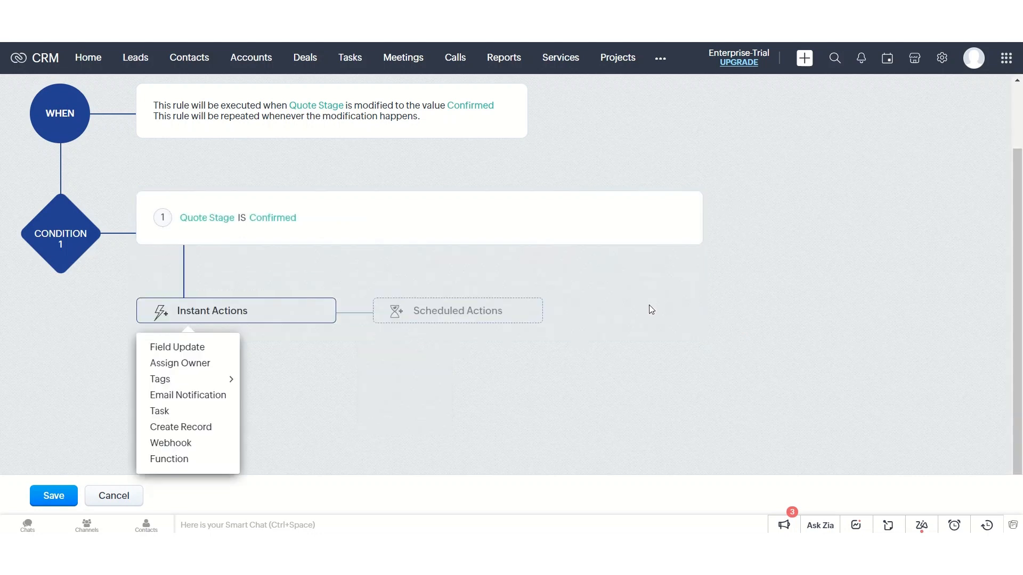
# - Create a self-written function named "quotes_to_invoices" as the rule's instant action and paste in the Deluge invoice script, including its auth token
pyautogui.click(171, 458)
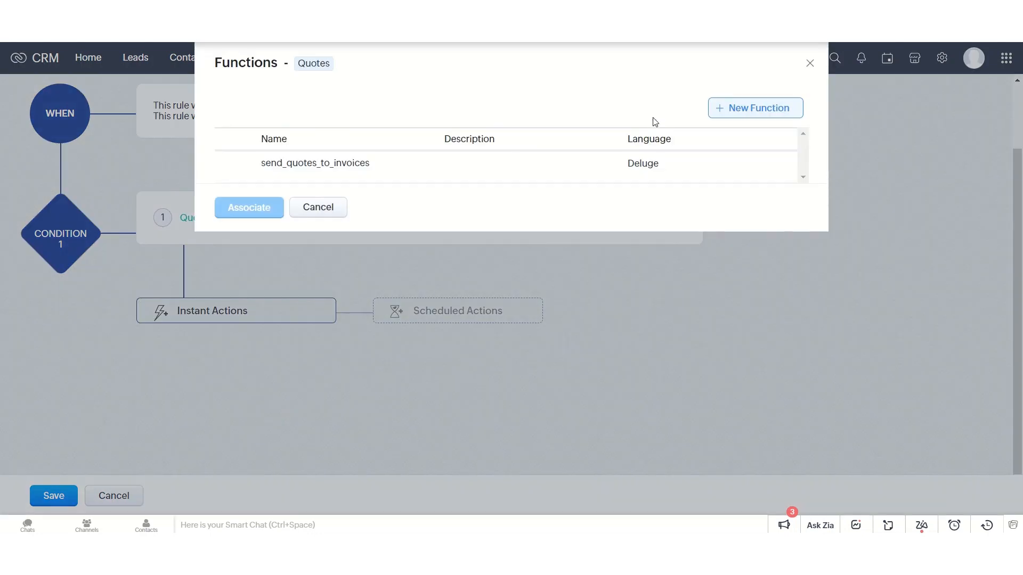
pyautogui.click(752, 109)
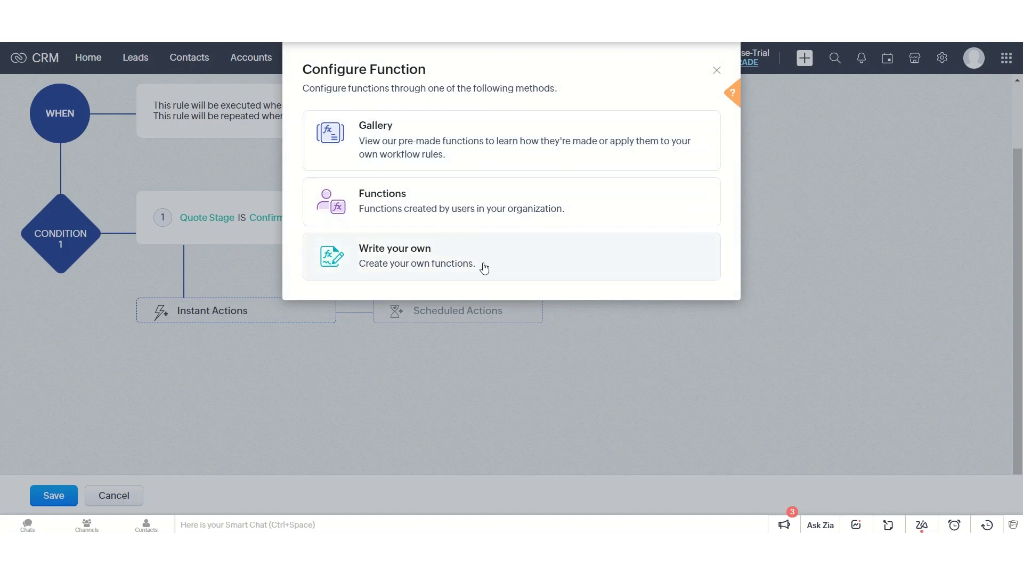
pyautogui.click(484, 266)
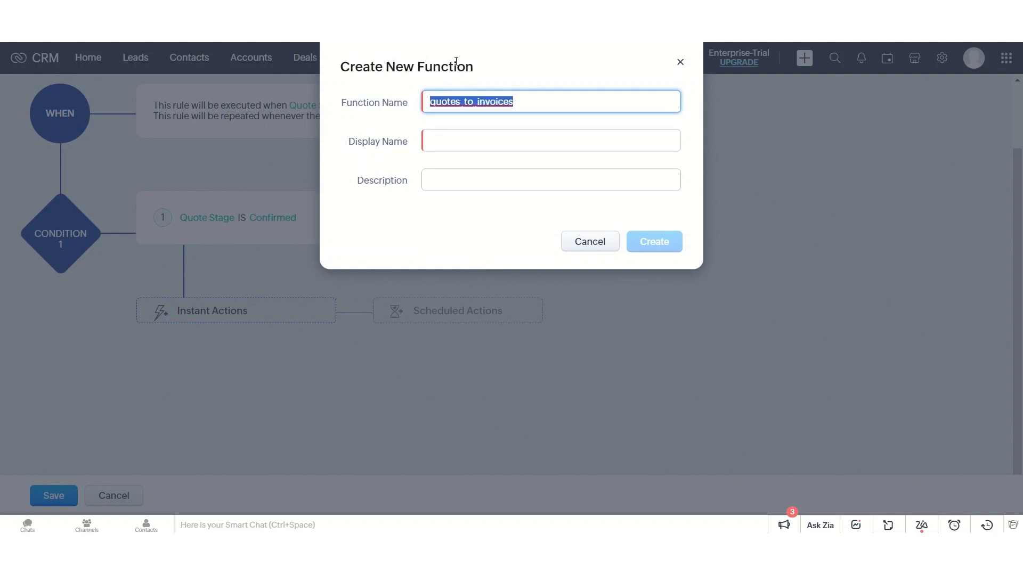
pyautogui.hotkey('ctrl', 'c')
pyautogui.press('Tab')
pyautogui.hotkey('ctrl', 'v')
pyautogui.click(658, 246)
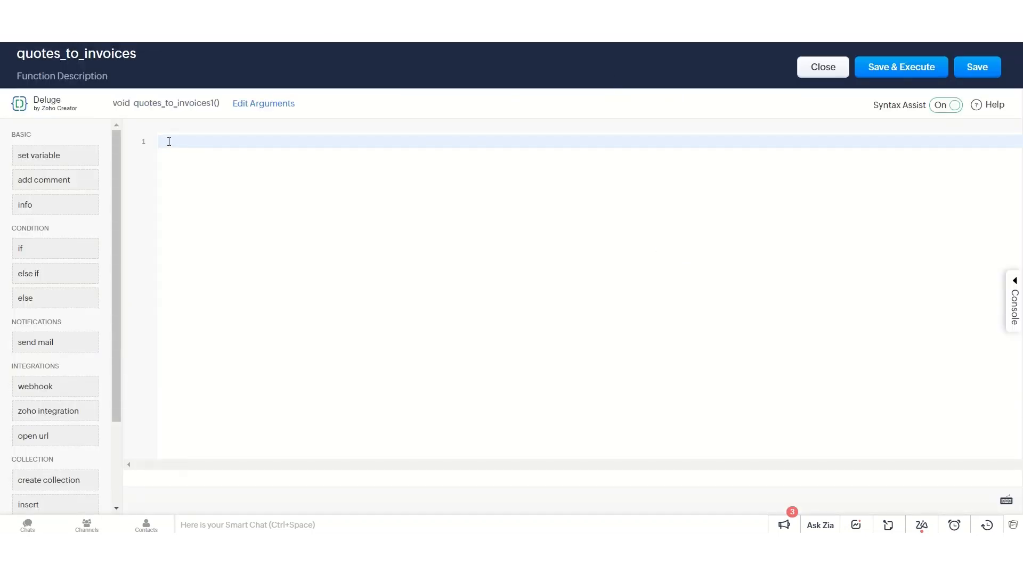
pyautogui.hotkey('ctrl', 'v')
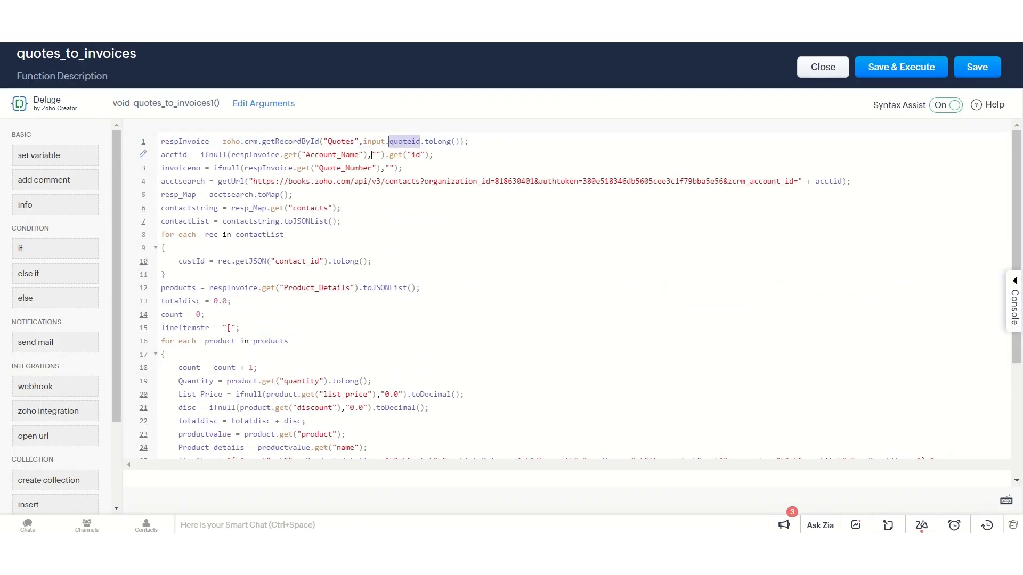
# - Map a "quoteid" argument to the Quotes module's Quote Id merge field, and save the function and the workflow rule
pyautogui.click(261, 108)
pyautogui.write('quoteid')
pyautogui.click(502, 178)
pyautogui.write('#')
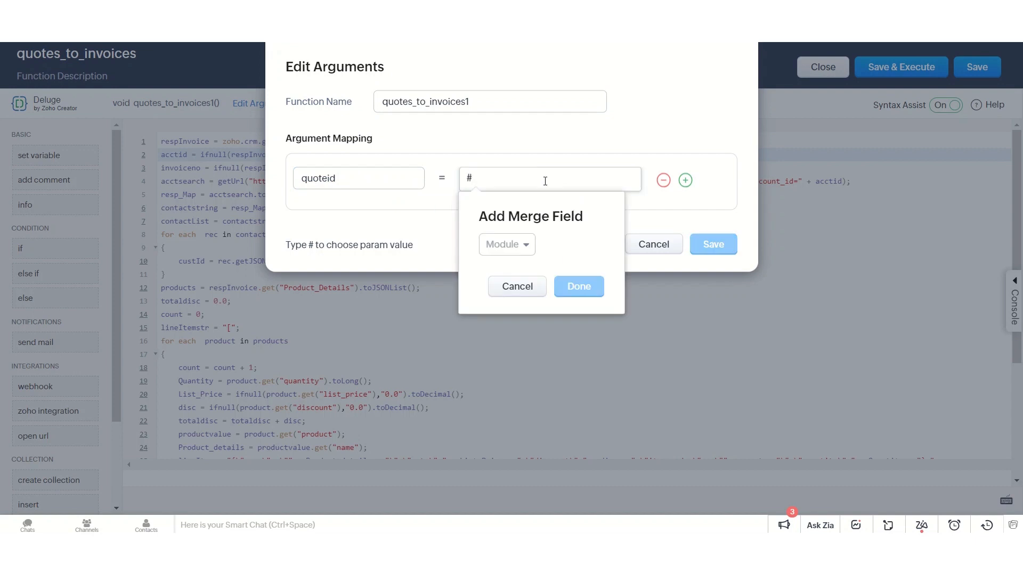
pyautogui.click(506, 244)
pyautogui.scroll(-1, 531, 368)
pyautogui.scroll(2, 531, 367)
pyautogui.click(513, 297)
pyautogui.click(596, 296)
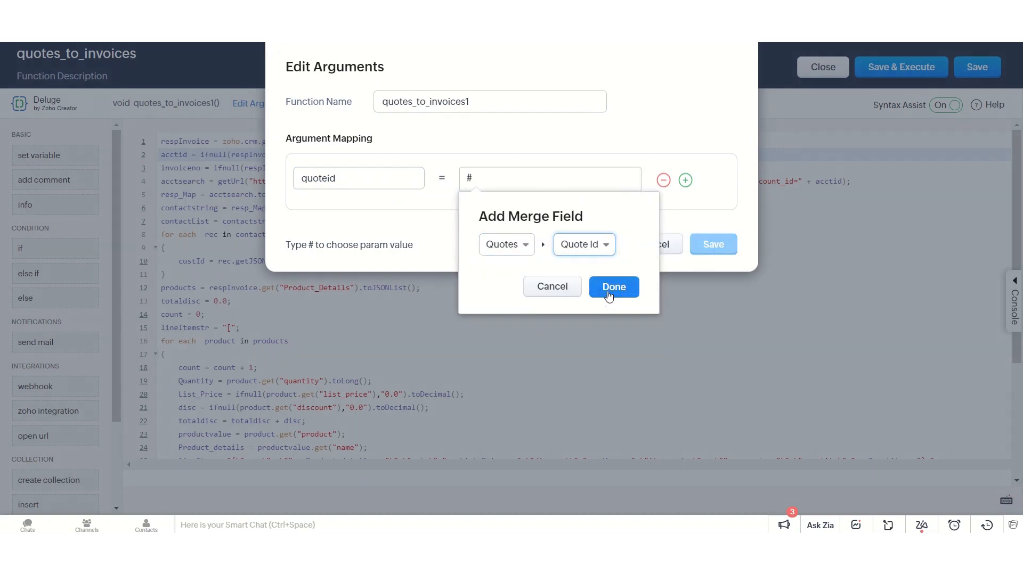
pyautogui.click(609, 286)
pyautogui.click(708, 246)
pyautogui.click(976, 66)
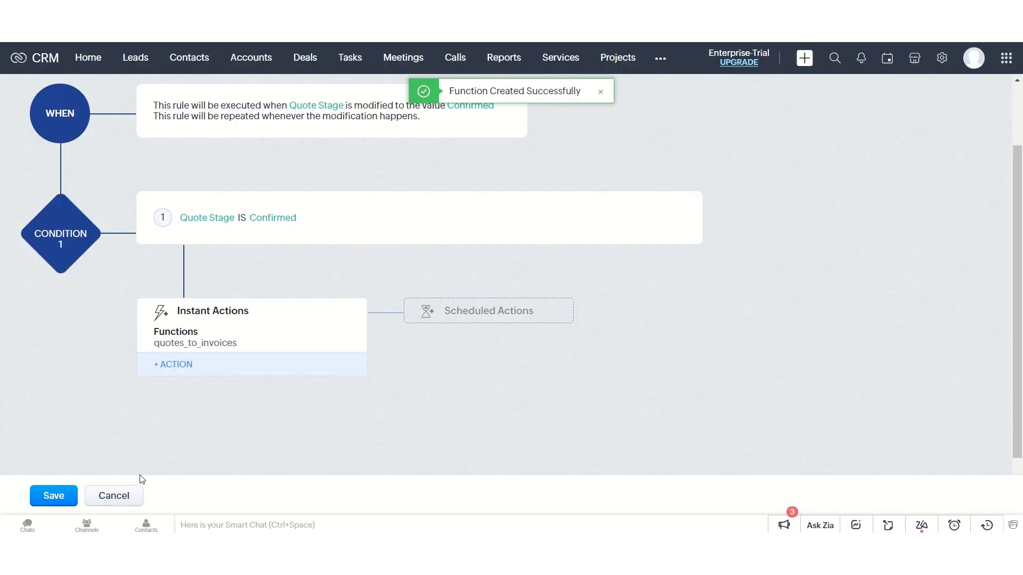
pyautogui.click(53, 495)
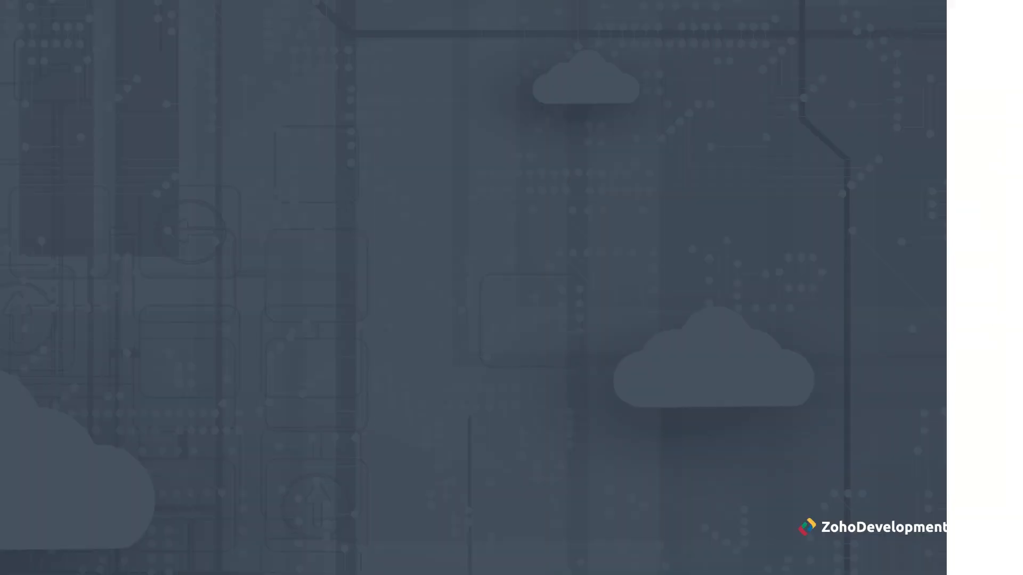